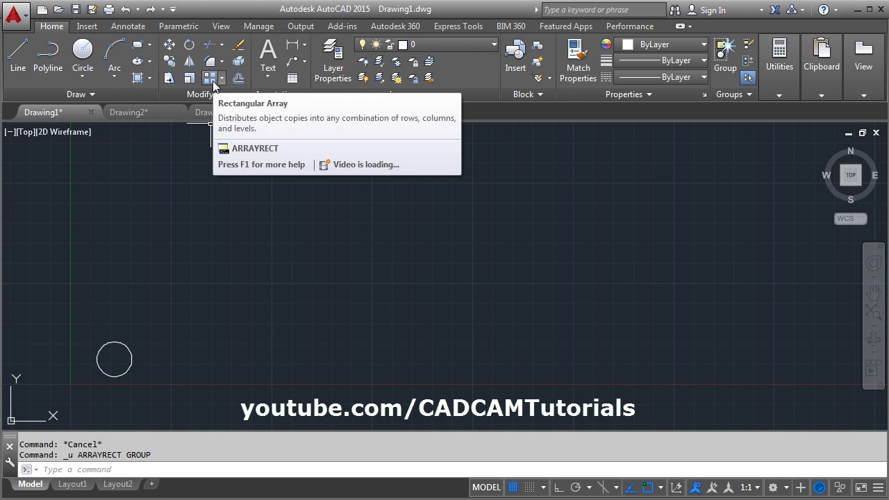
Step: Create a rectangular array of the circle and set its column count to 6
left_click(210, 78)
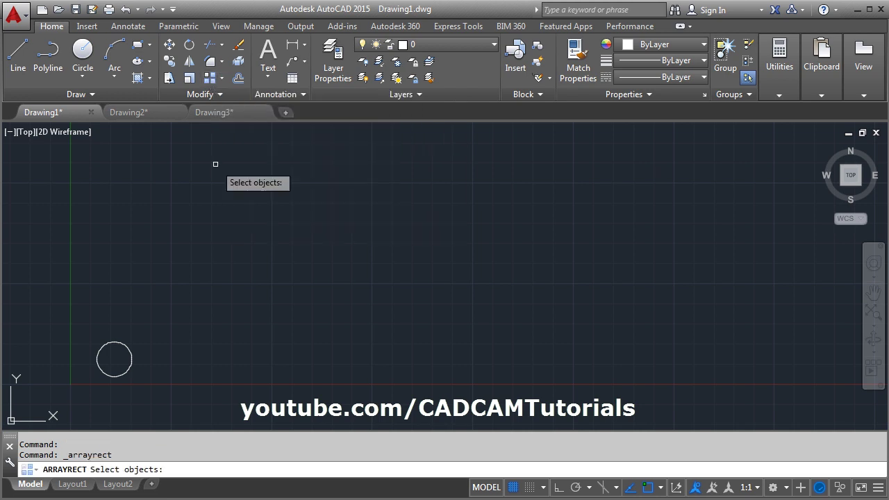
left_click(130, 352)
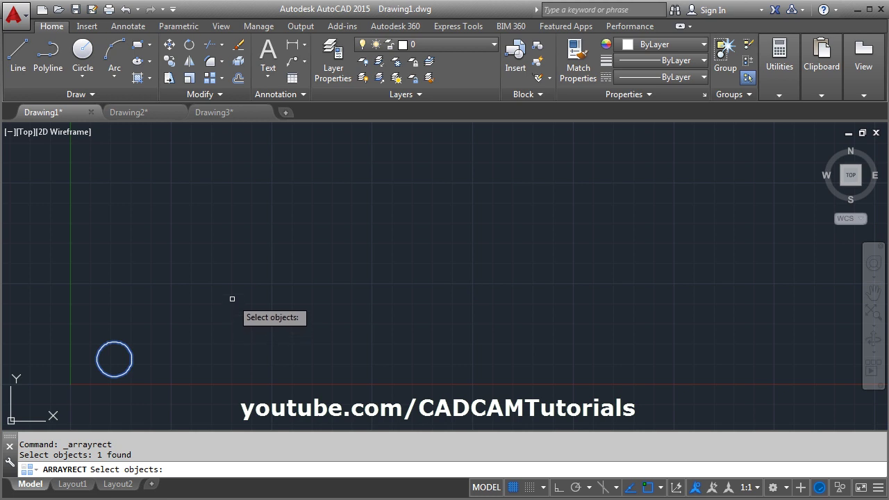
key("Return")
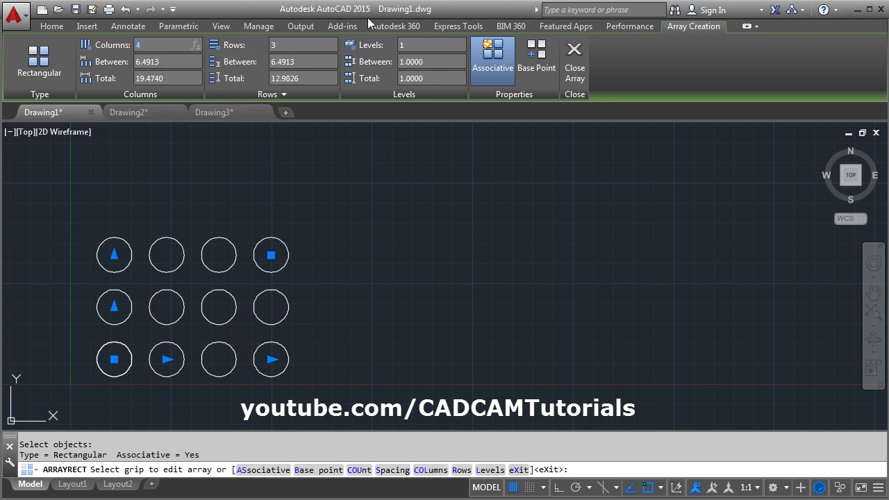
key("Return")
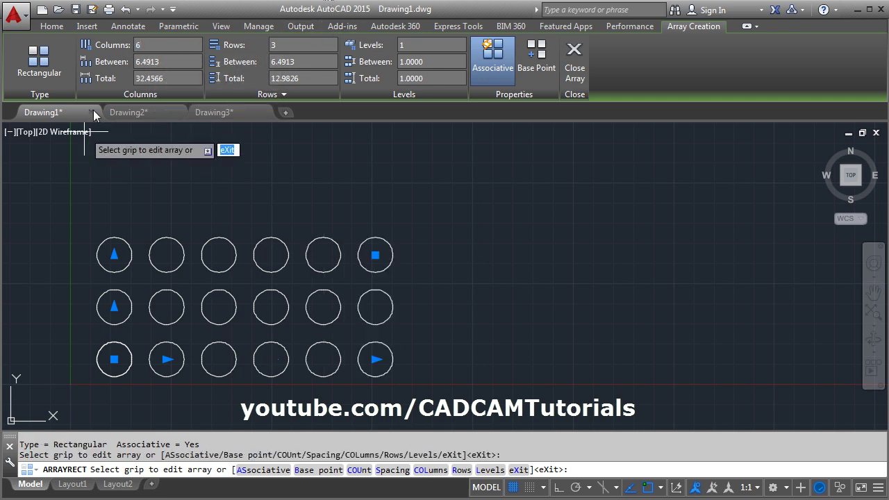
Step: Set the array's column spacing to 10 and override it with a total column distance of 60
left_click(120, 63)
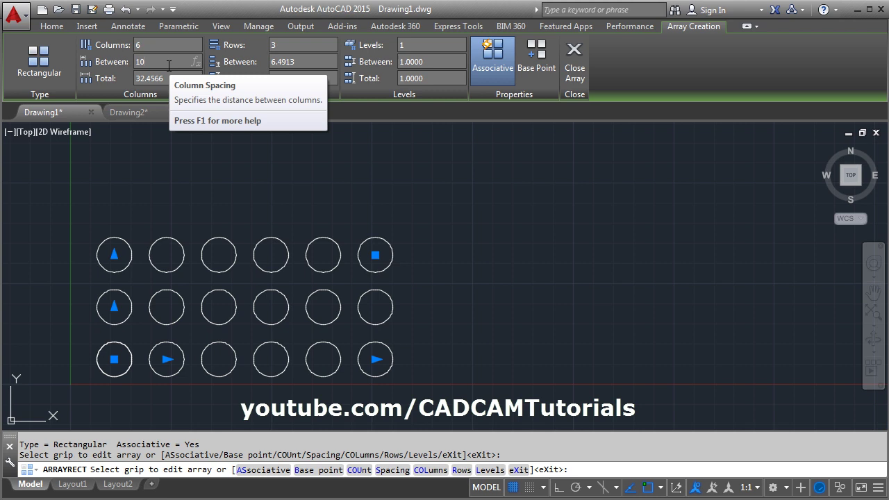
key("Return")
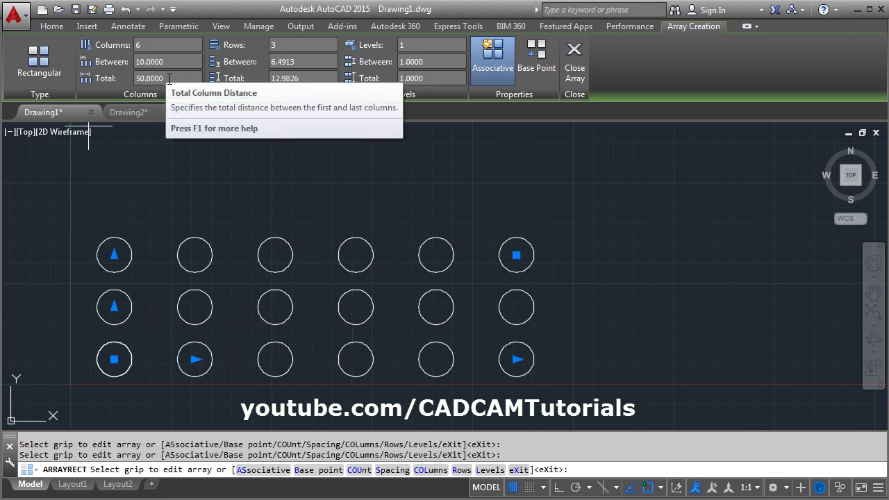
left_click(185, 78)
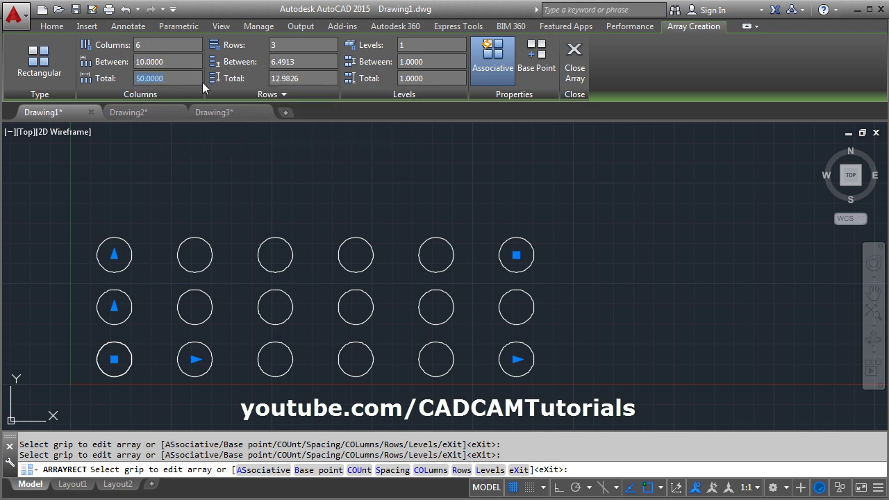
type("60")
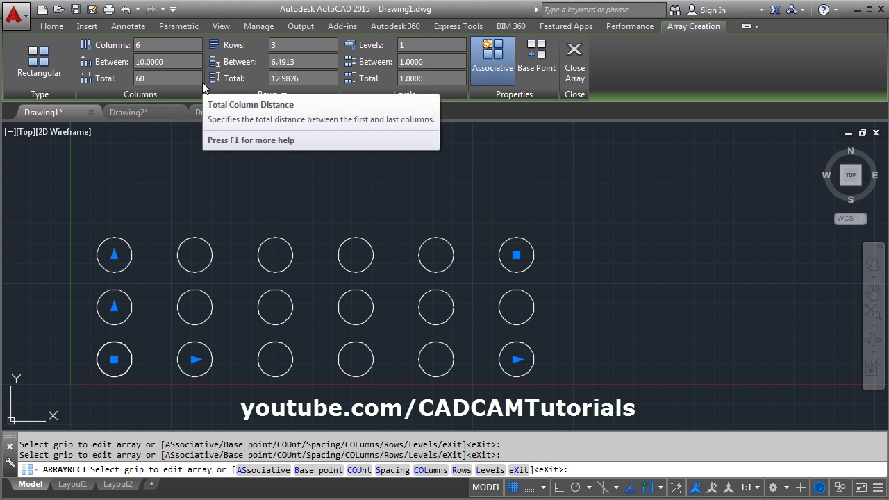
left_click(143, 63)
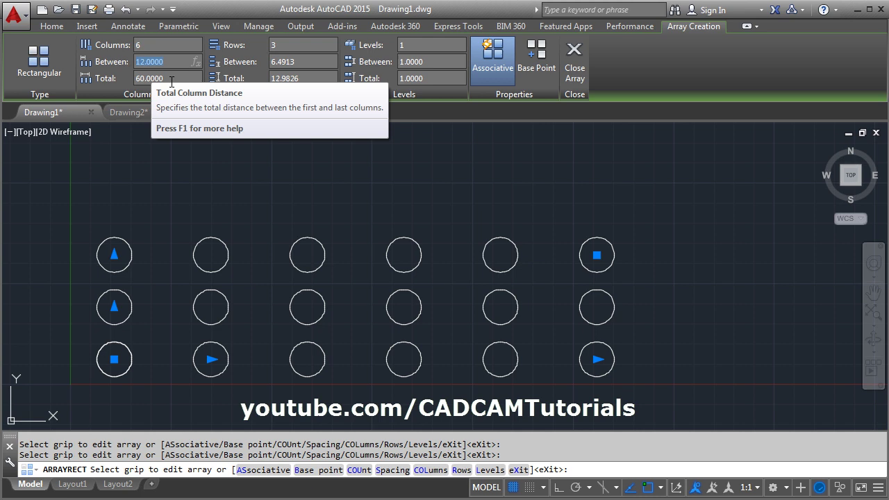
Step: Set the array's row count to 4 and its row spacing to 7
left_click(273, 45)
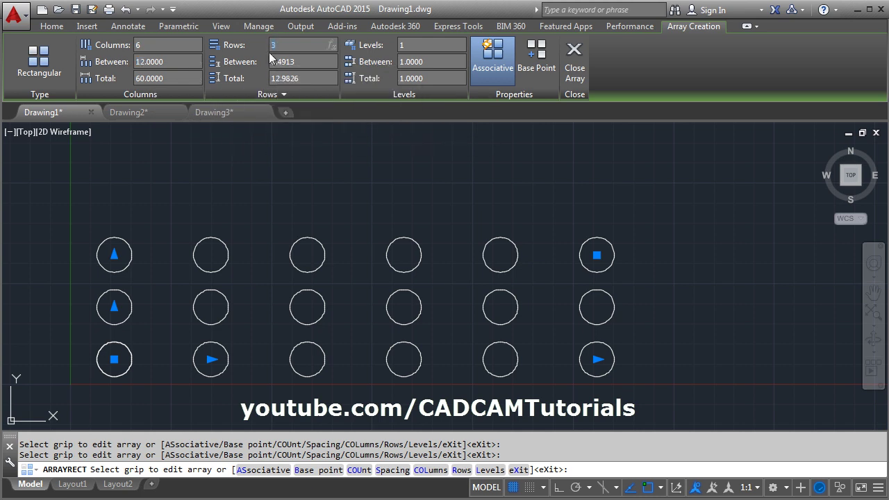
type("4")
key("Return")
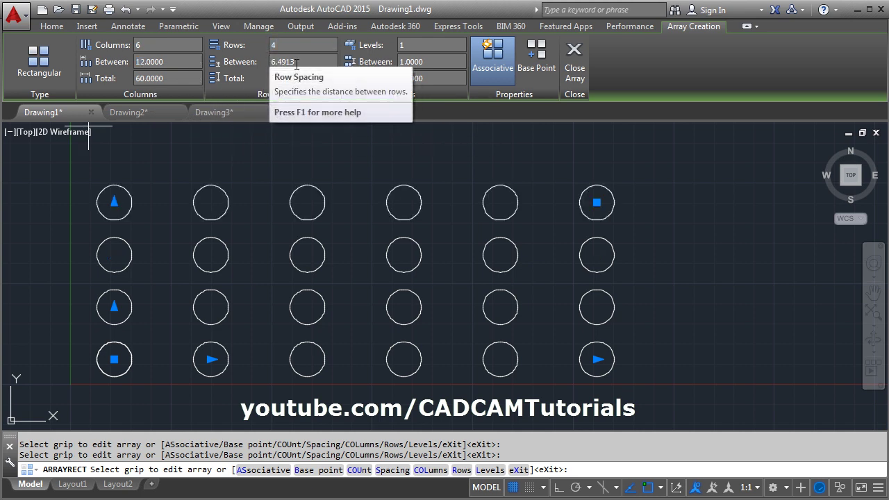
left_click(307, 62)
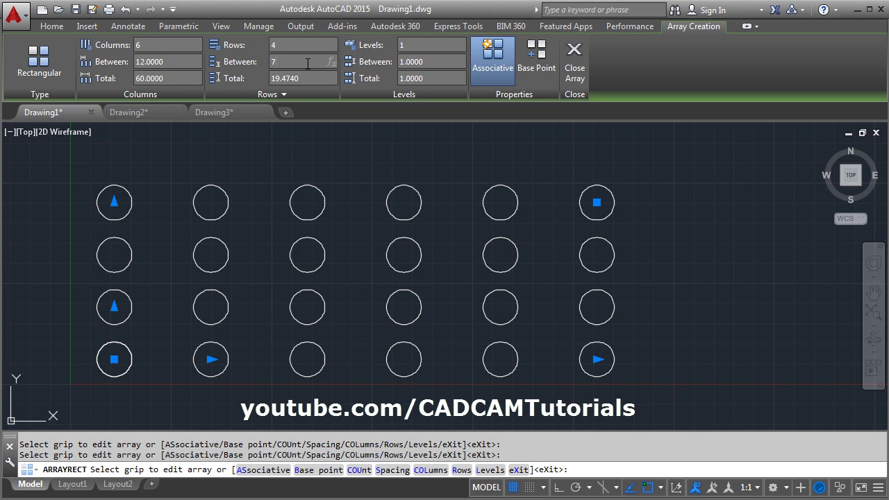
key("Return")
Step: Set the array's total row distance to 30 and finish it as a non-associative array
left_click(302, 78)
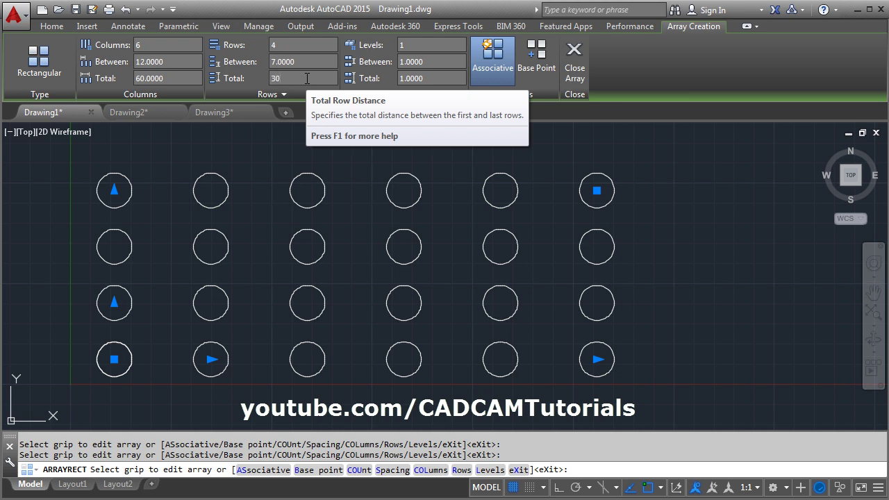
type("30")
key("Return")
scroll(257, 297, "down", 2)
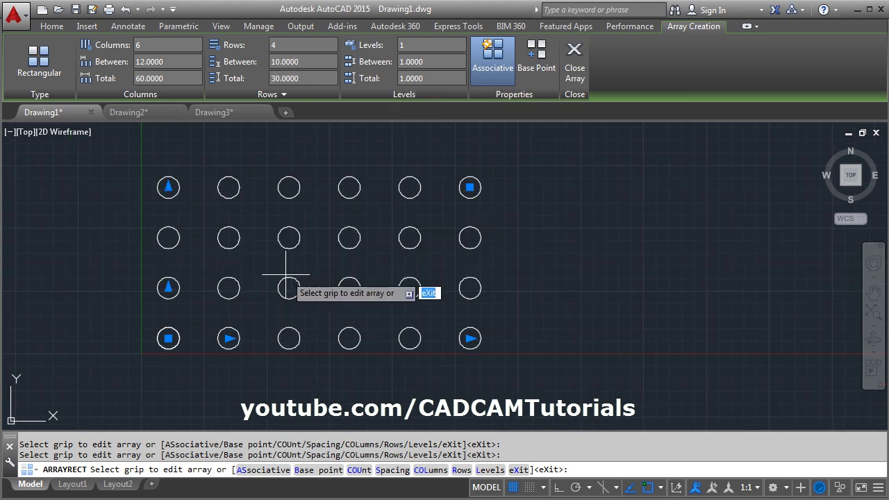
middle_click_drag(286, 274, 272, 301)
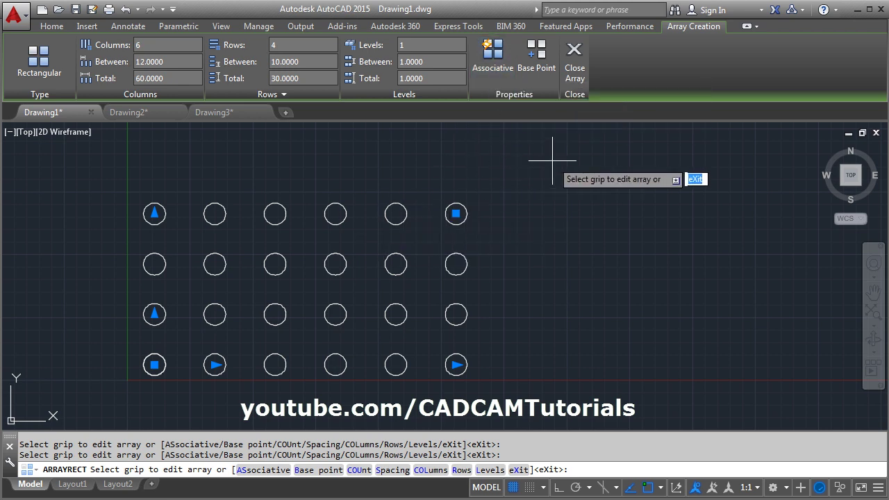
left_click(574, 66)
Step: Select the lower three circles of the third column as separate objects, clear the selection and undo the array
left_click(301, 386)
left_click(236, 347)
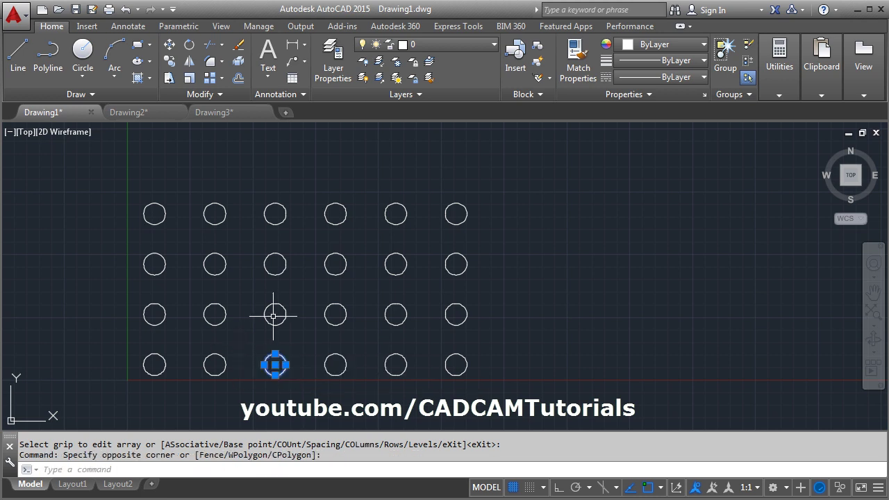
left_click(292, 317)
left_click(239, 293)
left_click(291, 261)
left_click(252, 244)
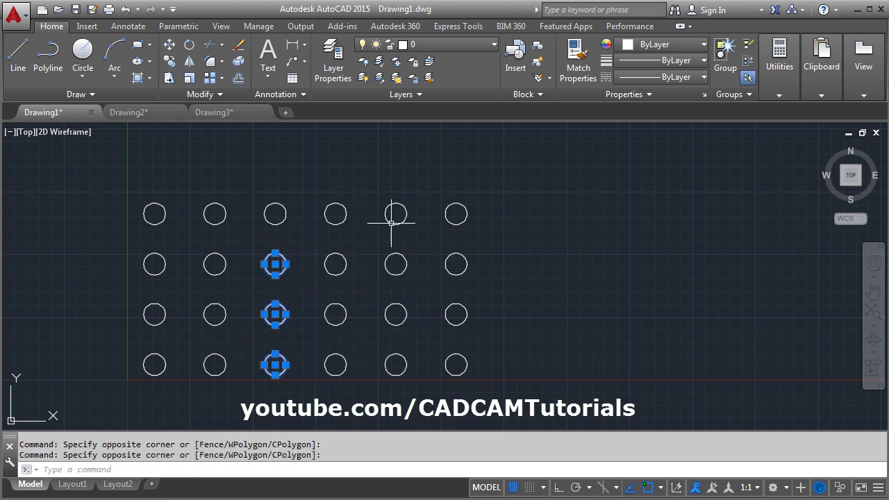
key("Escape")
key("ctrl+z")
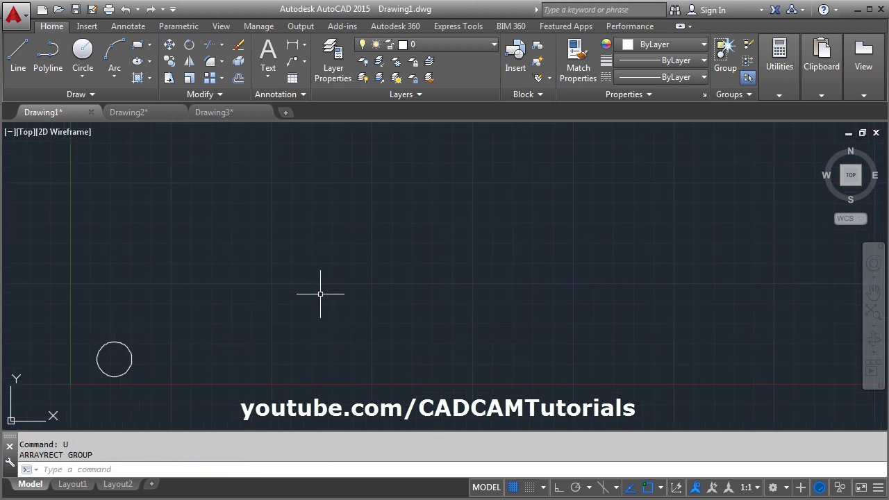
Step: Create an associative rectangular array of the circle with the default 4 columns and 3 rows
left_click(209, 77)
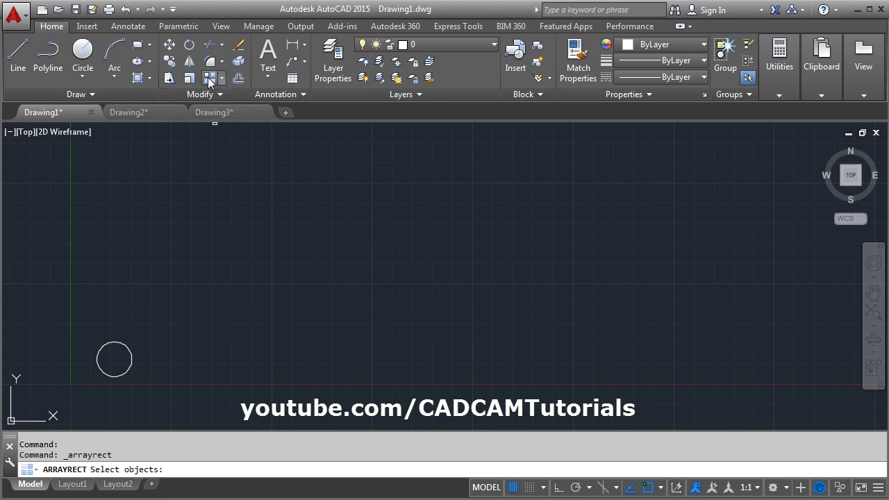
left_click(129, 349)
key("Return")
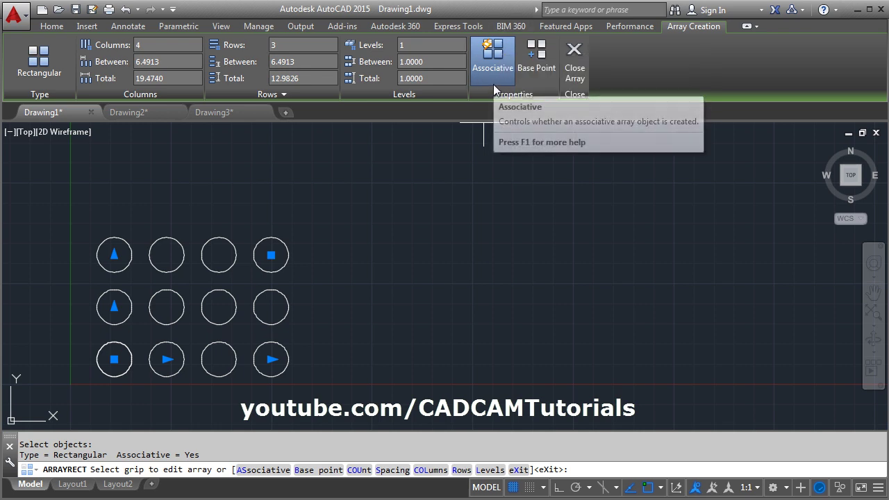
left_click(575, 72)
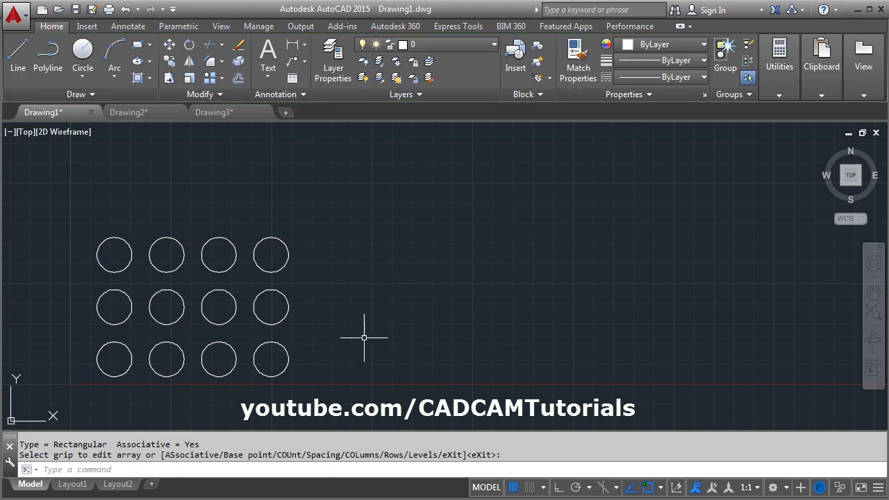
Step: Open the array's source for editing, using the lower-left circle as the item to edit
left_click(179, 297)
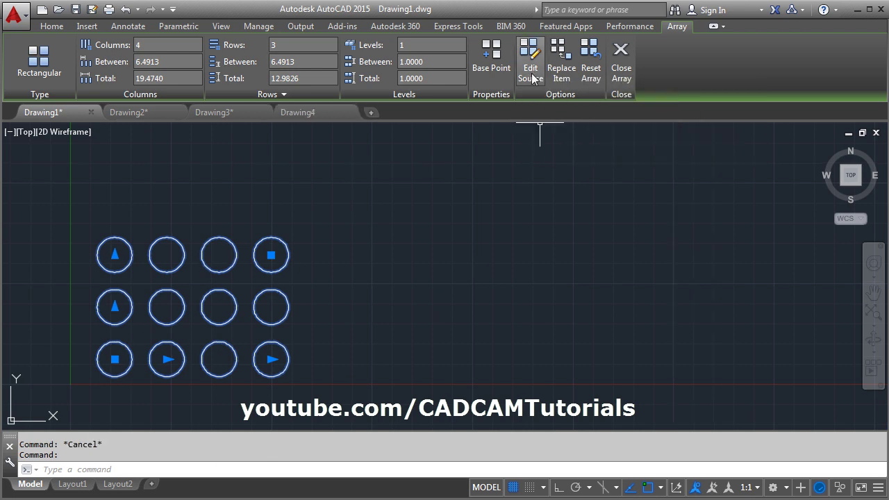
left_click(530, 69)
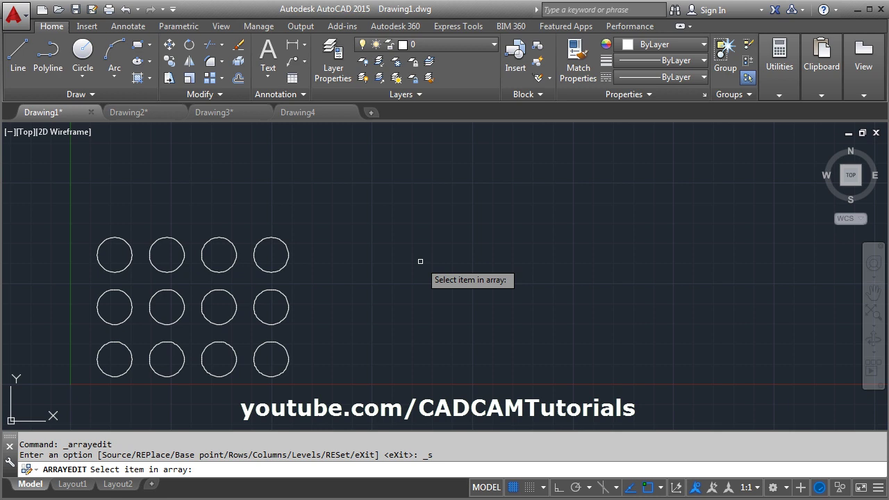
left_click(128, 349)
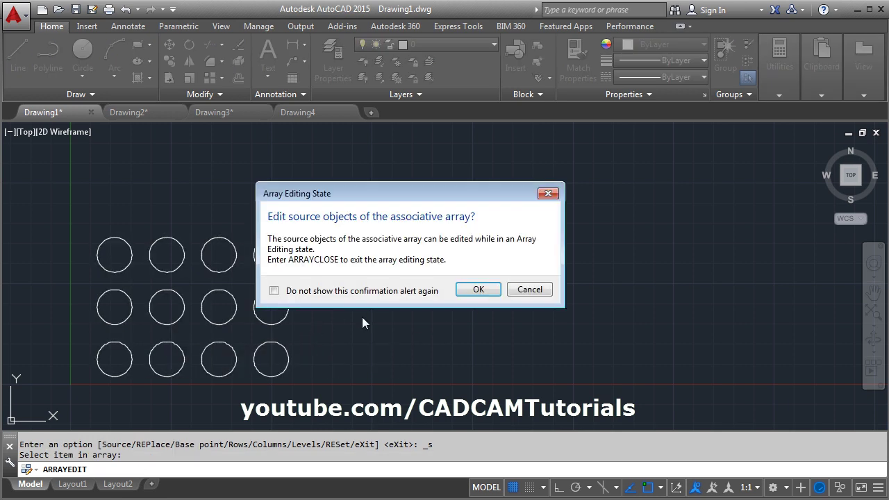
left_click(478, 292)
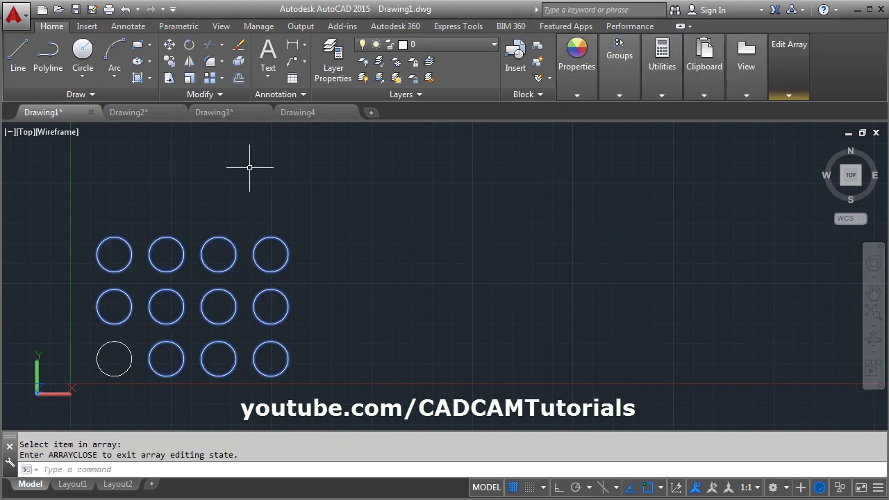
left_click(794, 96)
Step: Draw a horizontal line across the source circle from its left quadrant to its right quadrant
scroll(119, 357, "up", 2)
middle_click_drag(119, 357, 160, 340)
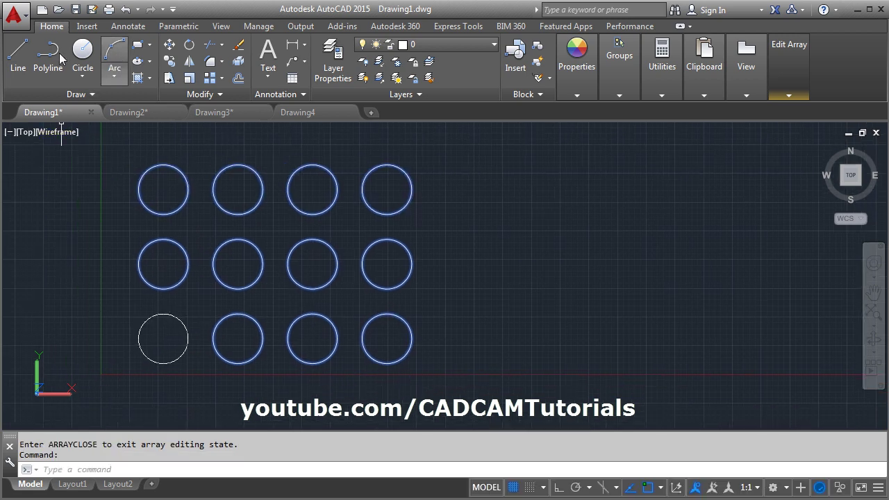
left_click(18, 54)
left_click(138, 339)
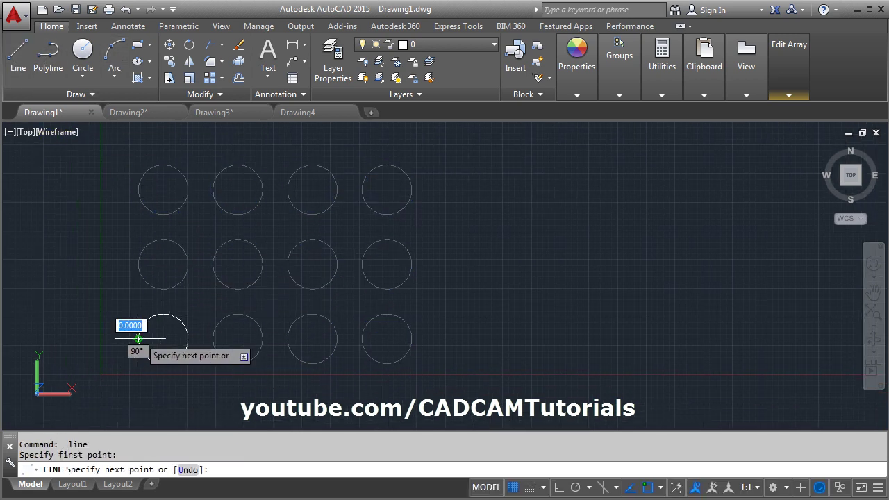
left_click(187, 339)
key("Return")
Step: Draw a vertical line through the source circle from its top quadrant to its bottom quadrant
key("Return")
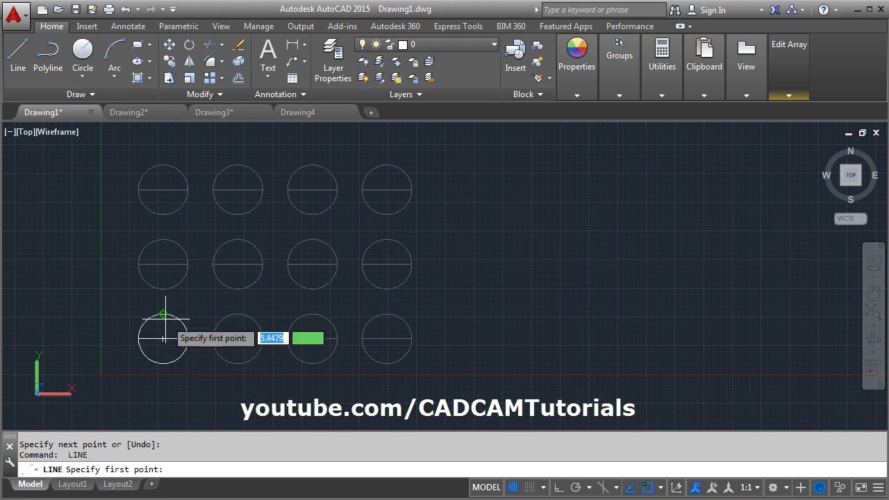
left_click(163, 314)
left_click(162, 362)
key("Return")
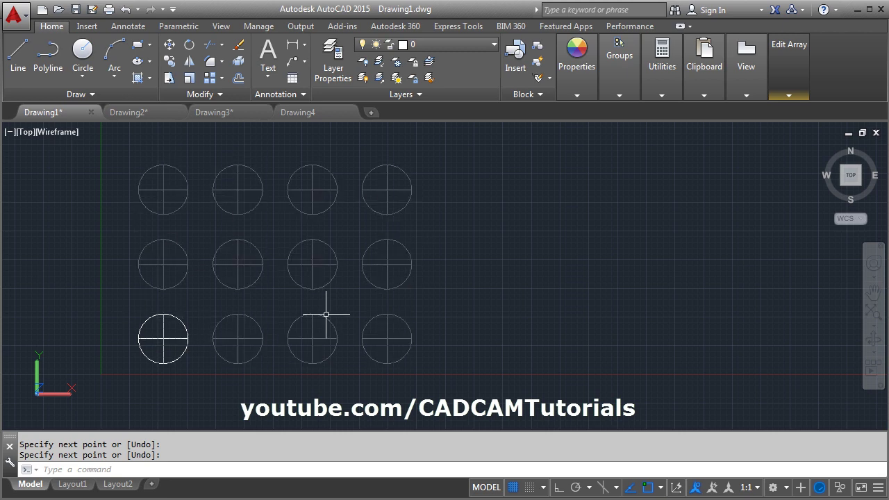
Step: Save the source edits to the array and select the updated array
left_click(790, 96)
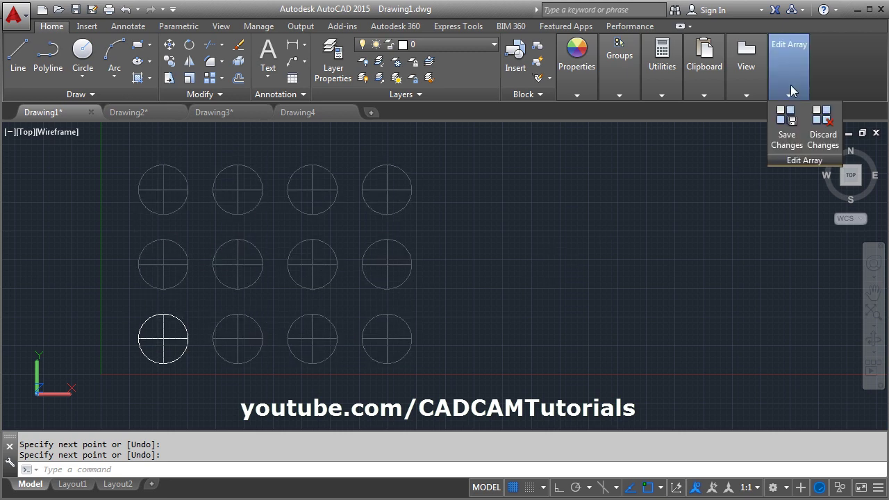
left_click(789, 129)
left_click(256, 321)
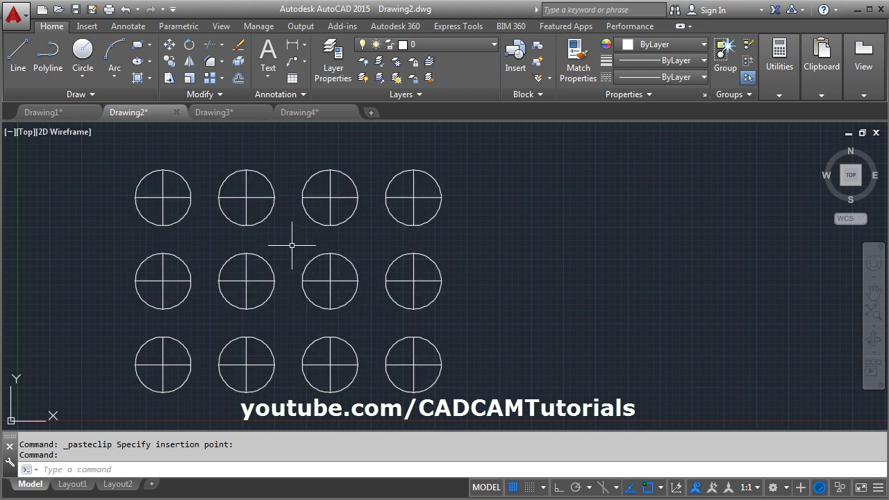
Step: In Drawing2, draw a rectangle about 5 by 5 units around the crossed circle in the third column, middle row
left_click(138, 43)
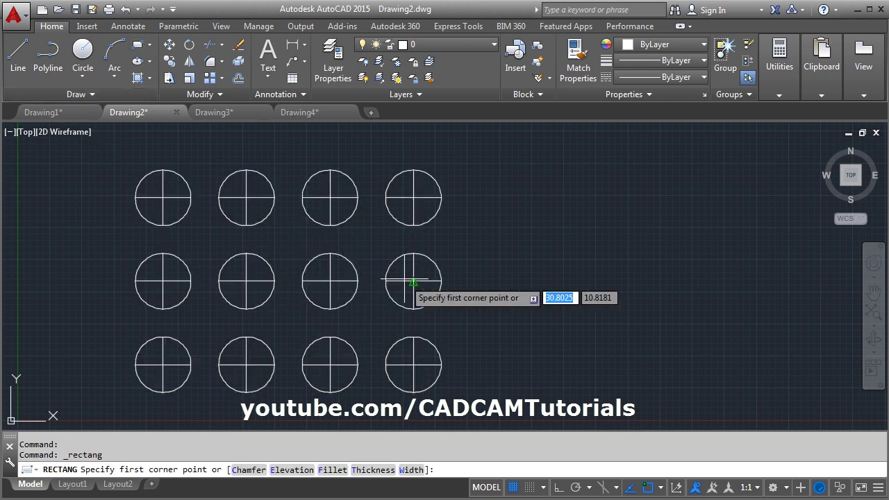
left_click(299, 248)
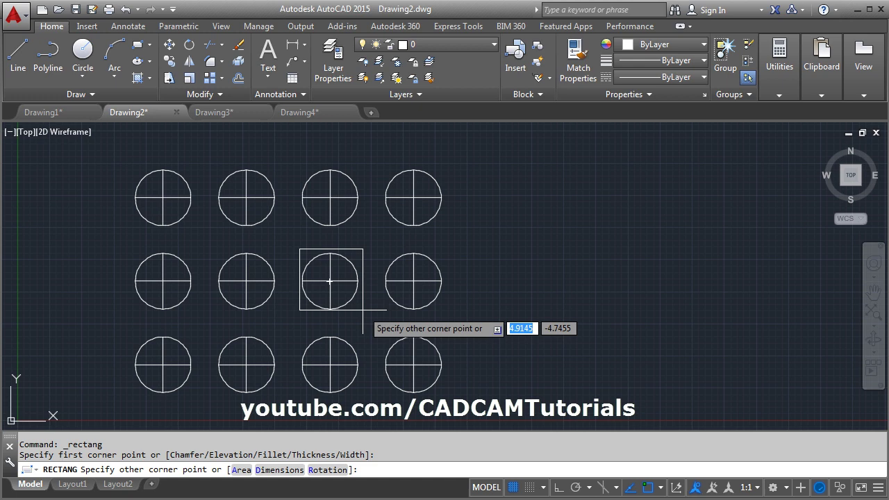
left_click(361, 313)
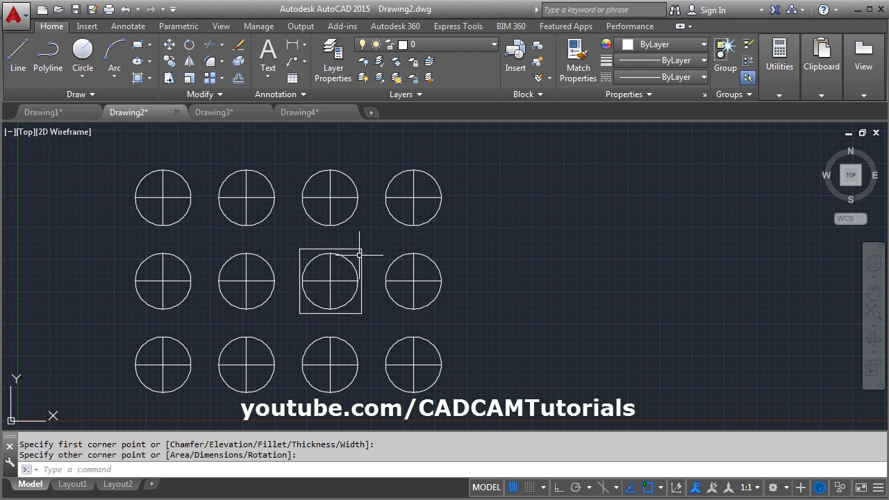
Step: Replace the array item in the third column, middle row with the rectangle, using the crossed circle's center as the base point
left_click(244, 357)
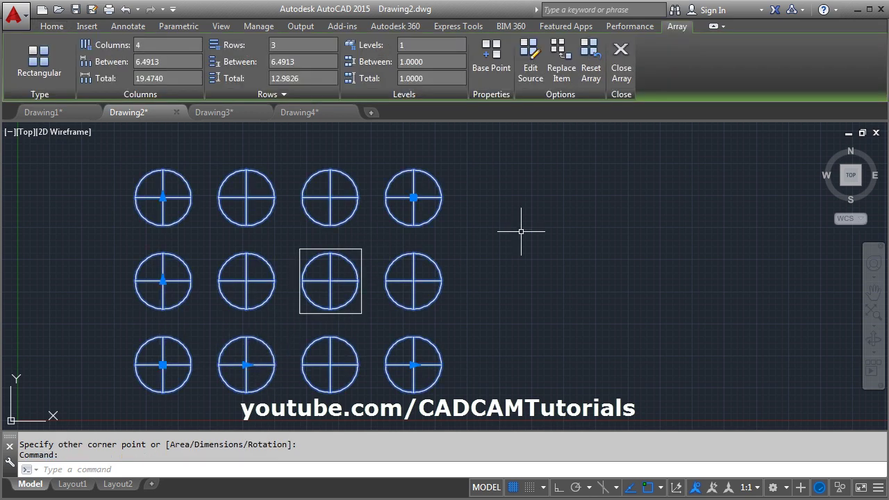
left_click(561, 59)
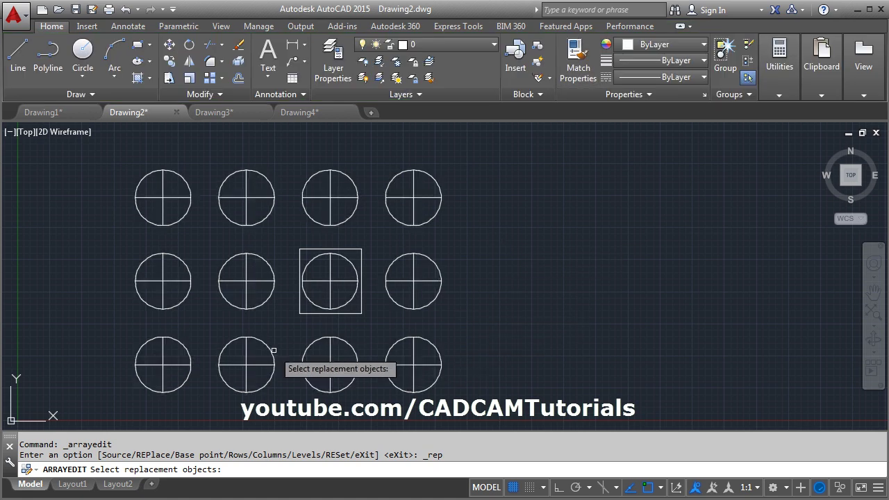
left_click(355, 313)
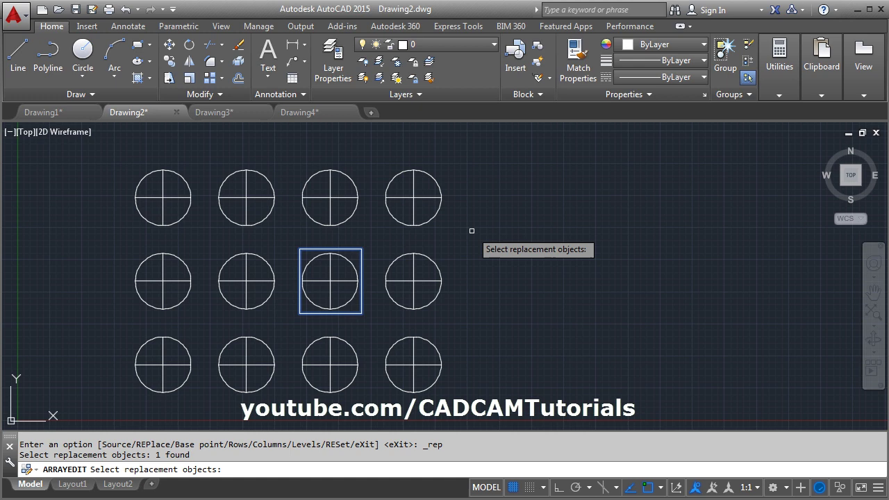
key("Return")
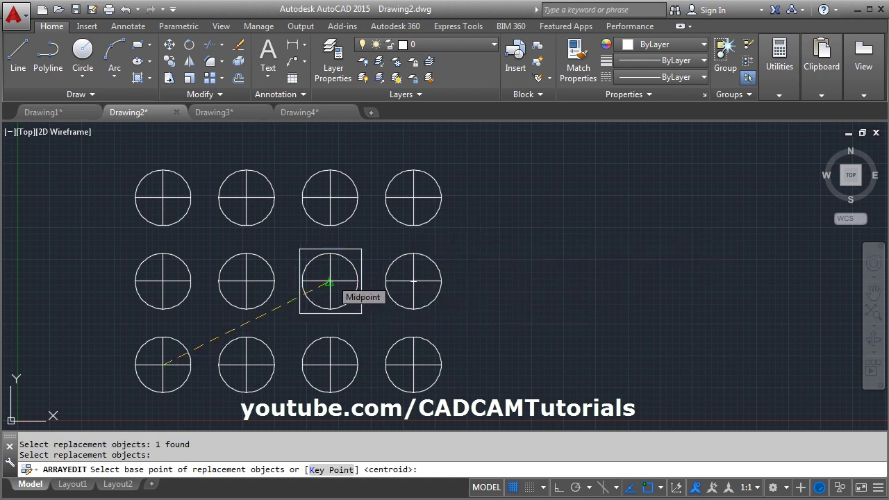
left_click(329, 283)
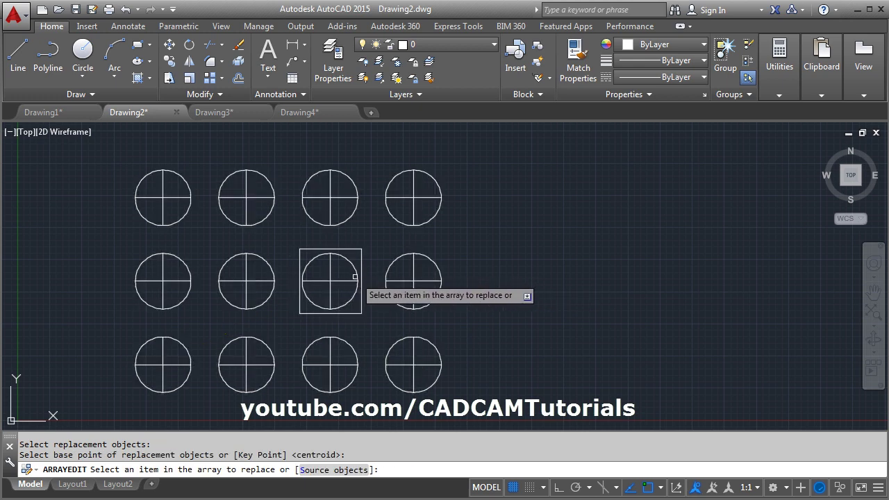
left_click(347, 261)
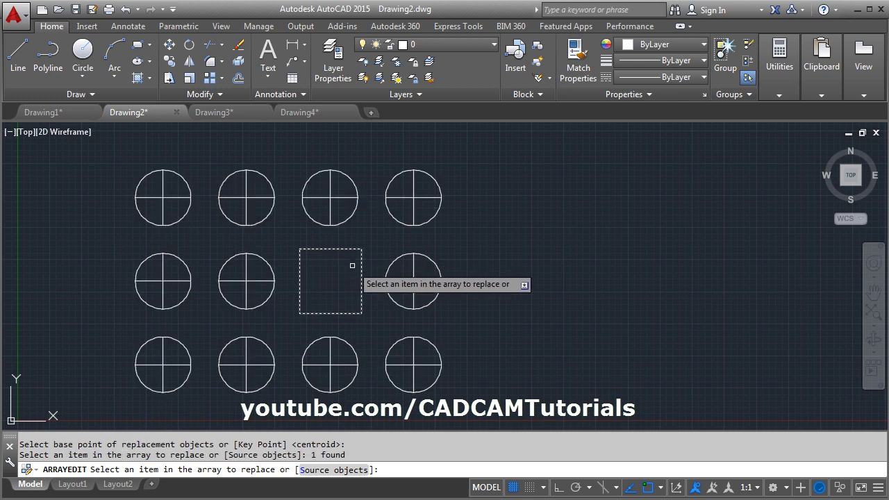
key("Return")
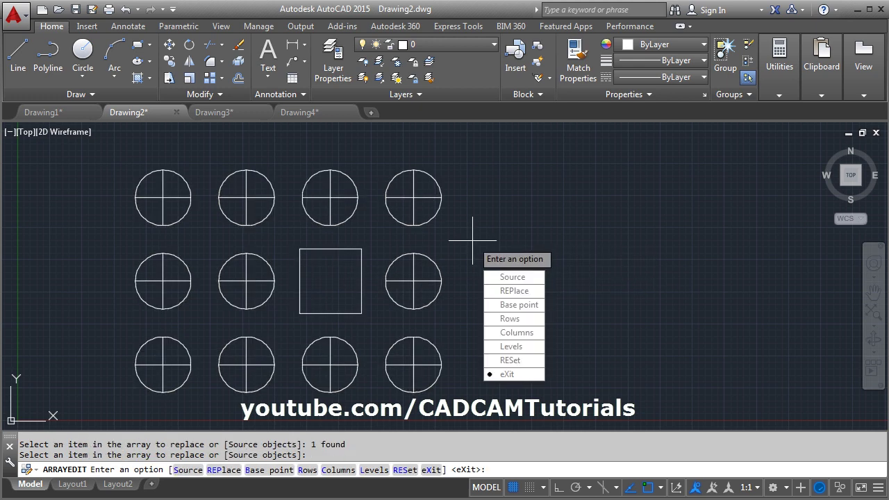
left_click(511, 375)
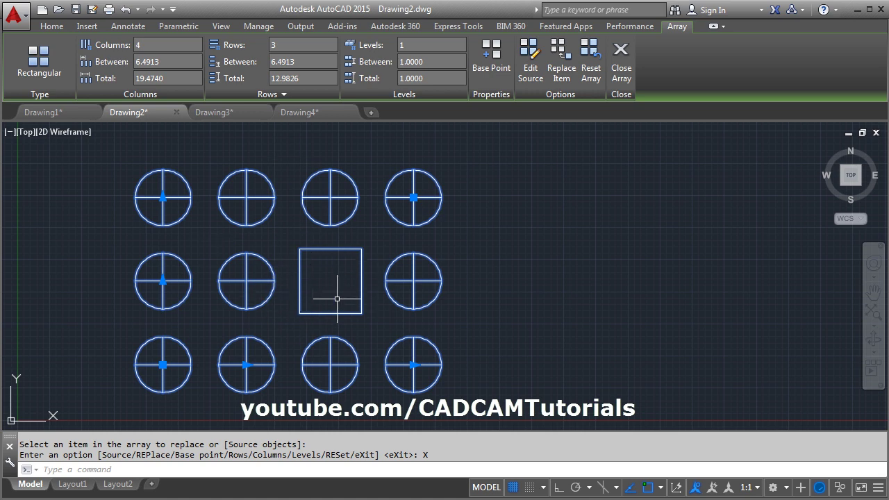
Step: Reset the array to restore the replaced item and finish editing the array
left_click(591, 70)
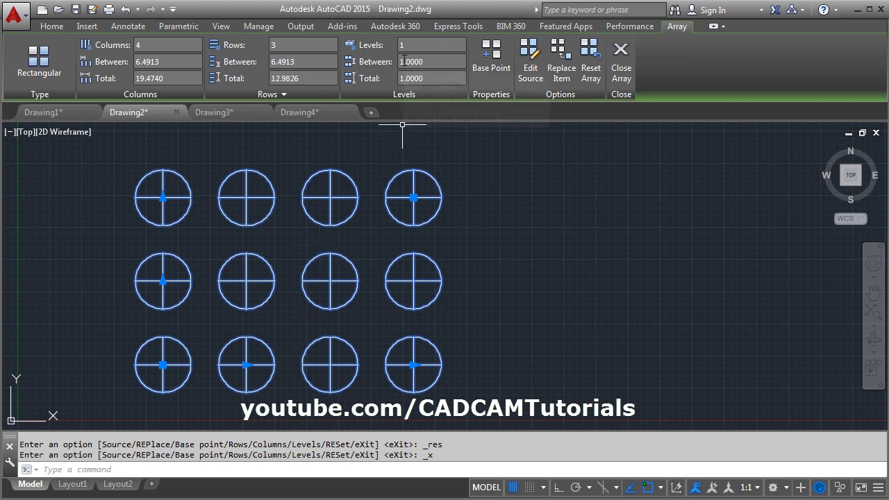
left_click(620, 75)
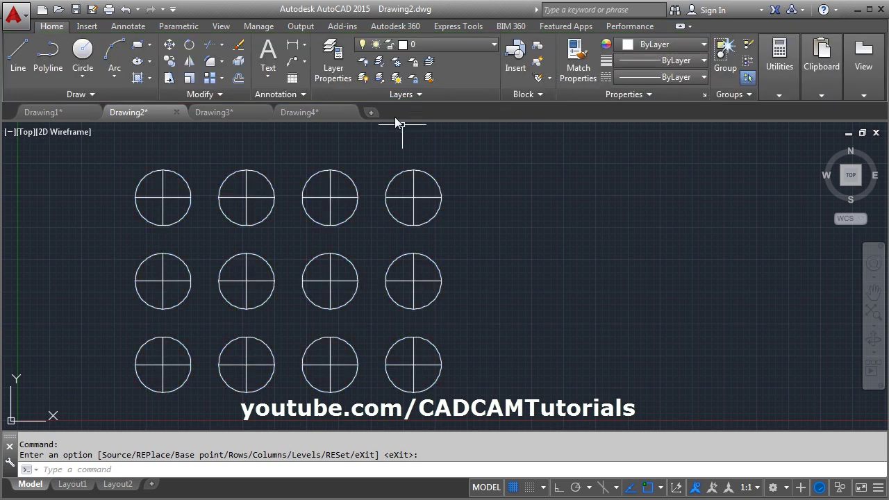
Step: In Drawing3, switch to the 3D Modeling workspace and set the view to SE Isometric
left_click(231, 112)
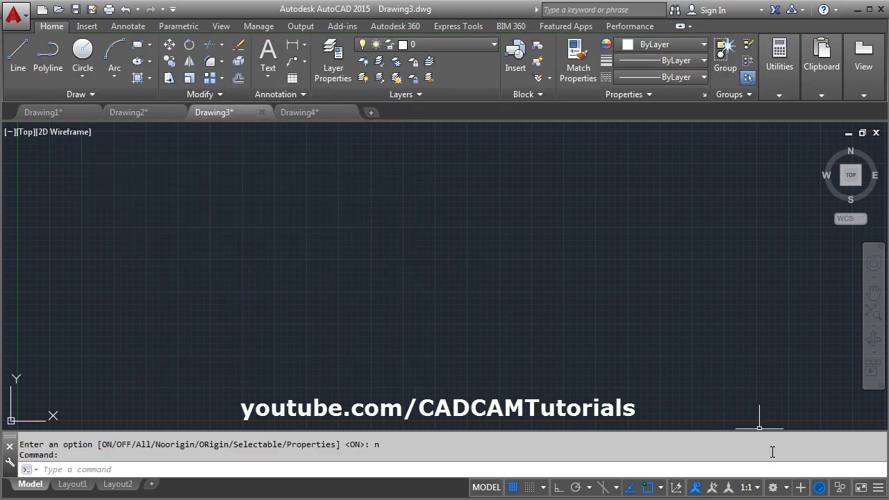
left_click(787, 488)
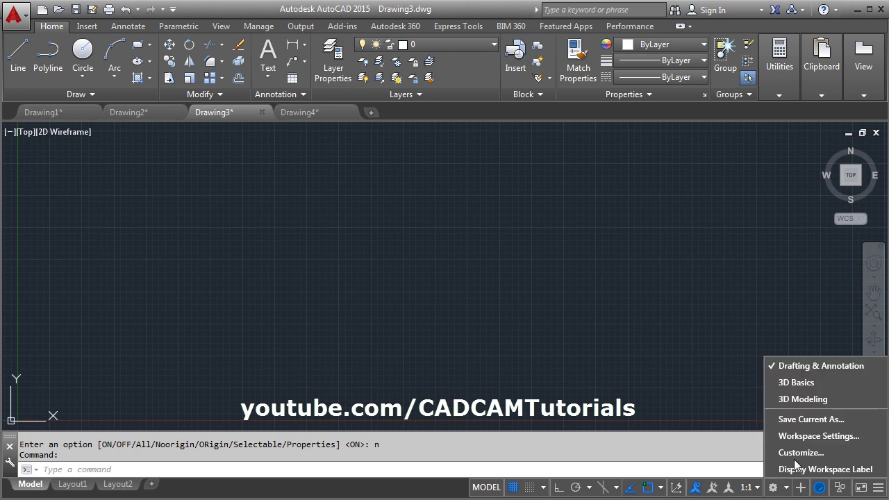
left_click(809, 399)
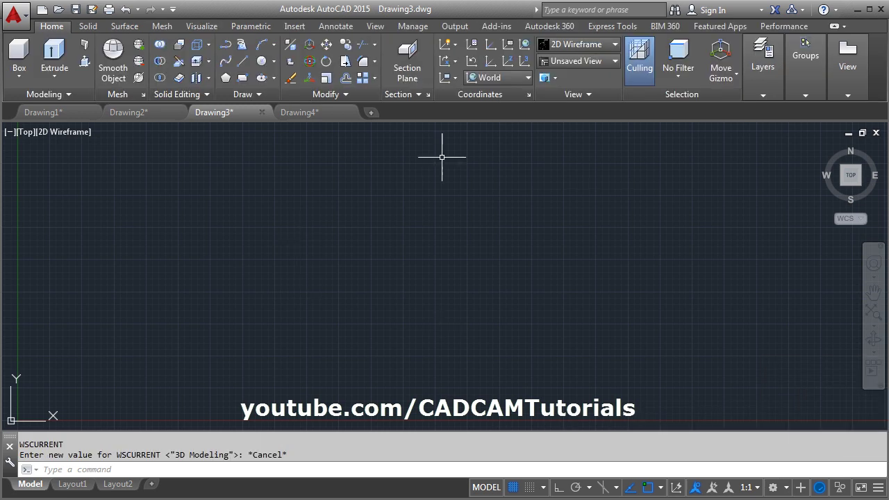
left_click(572, 61)
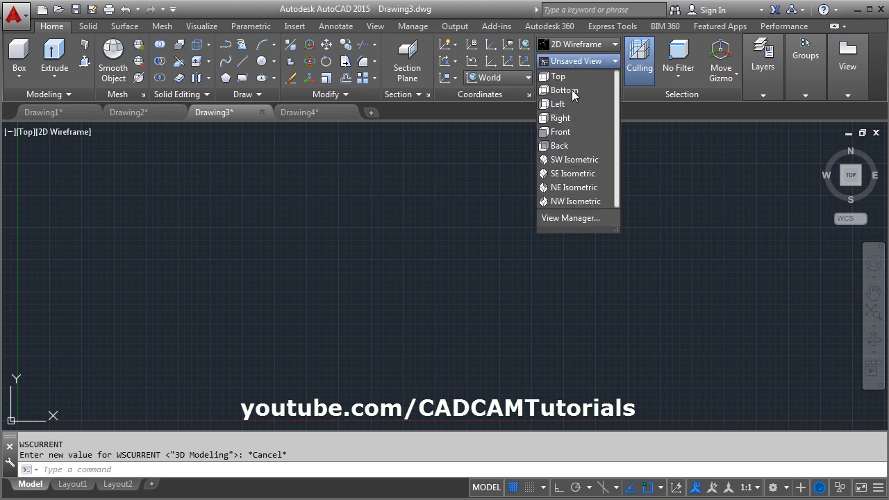
left_click(559, 174)
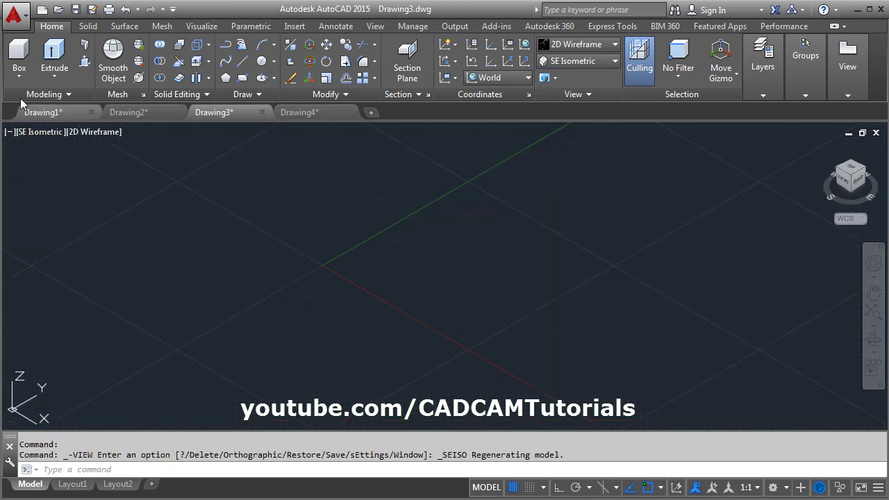
Step: Draw a cylinder with a base radius of about 1.6 and a height of about 2.9, and apply the Shaded visual style
left_click(19, 78)
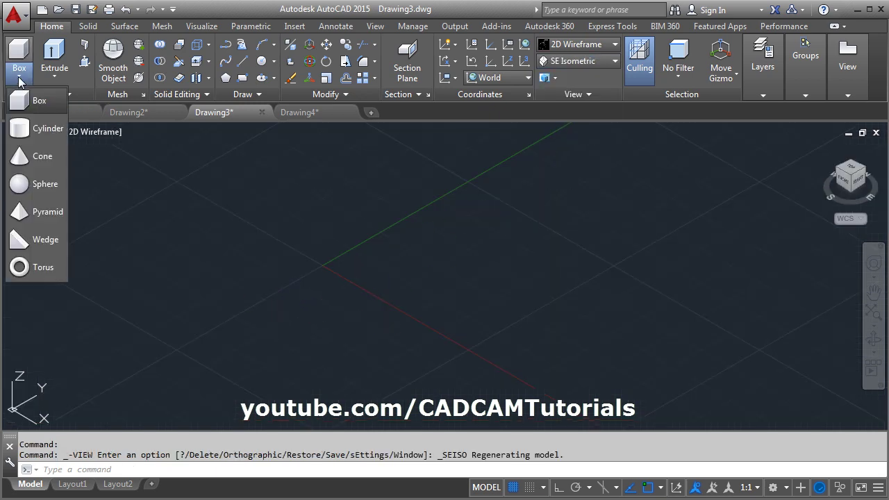
left_click(21, 132)
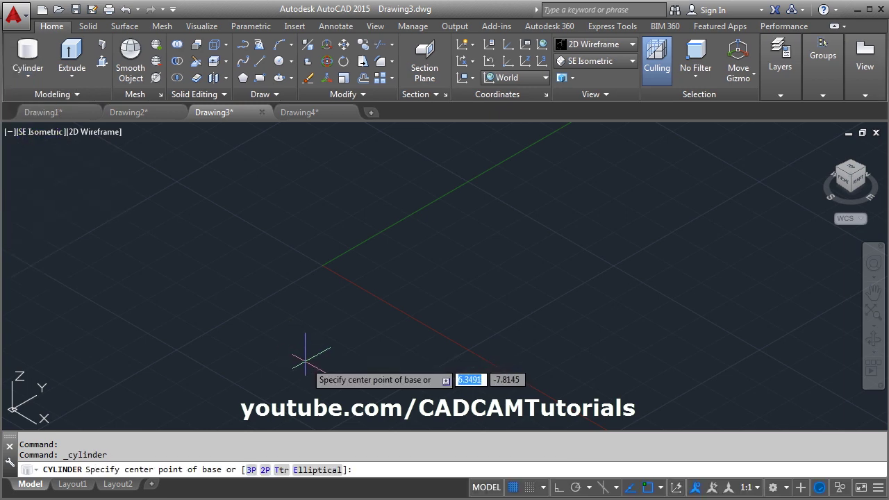
left_click(303, 357)
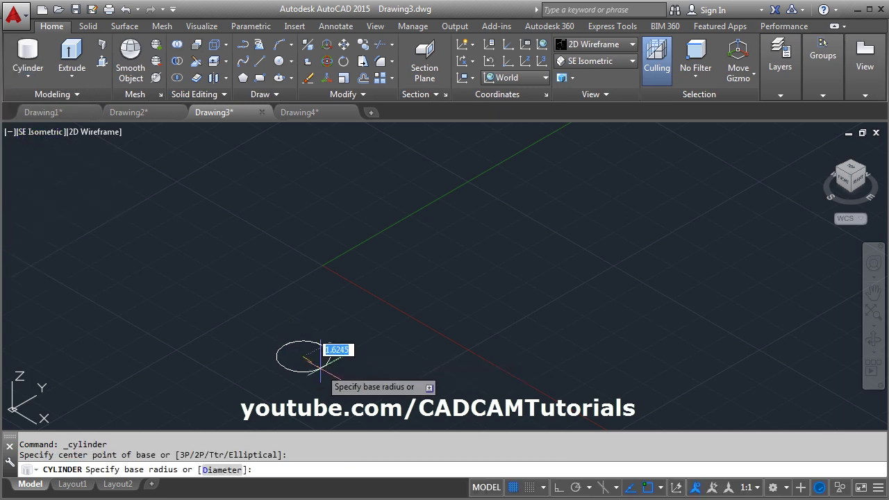
left_click(324, 356)
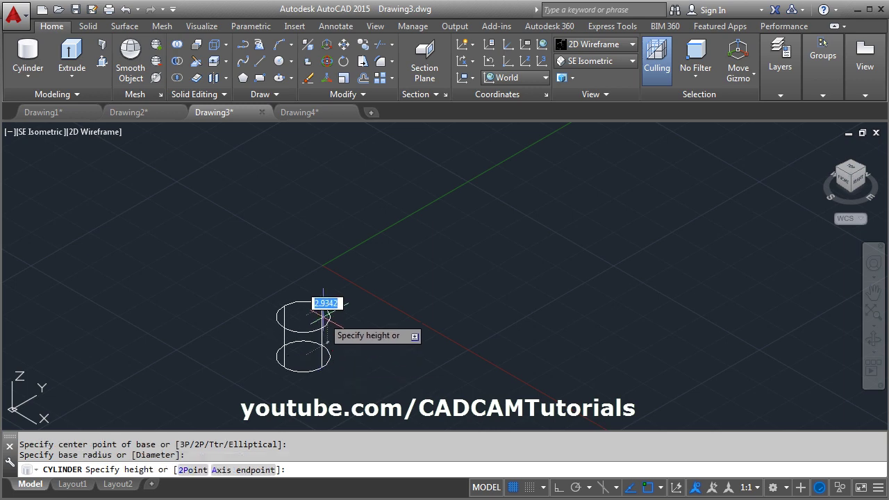
left_click(322, 305)
left_click(599, 46)
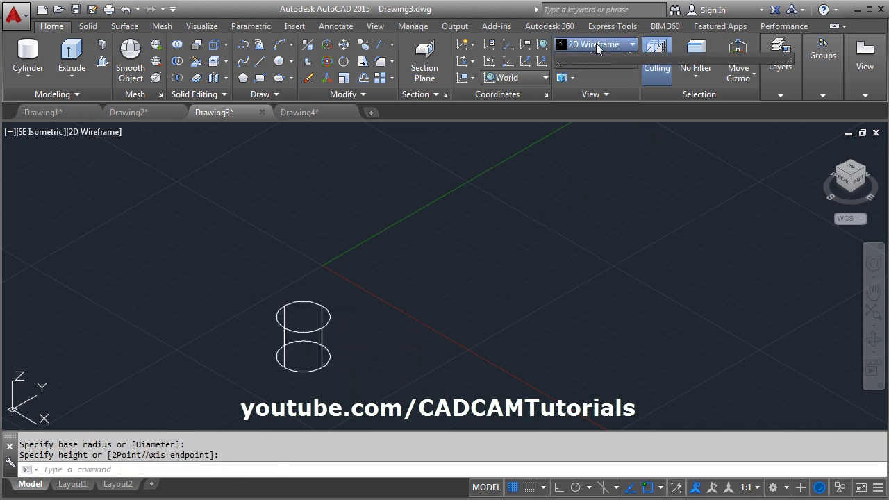
left_click(582, 125)
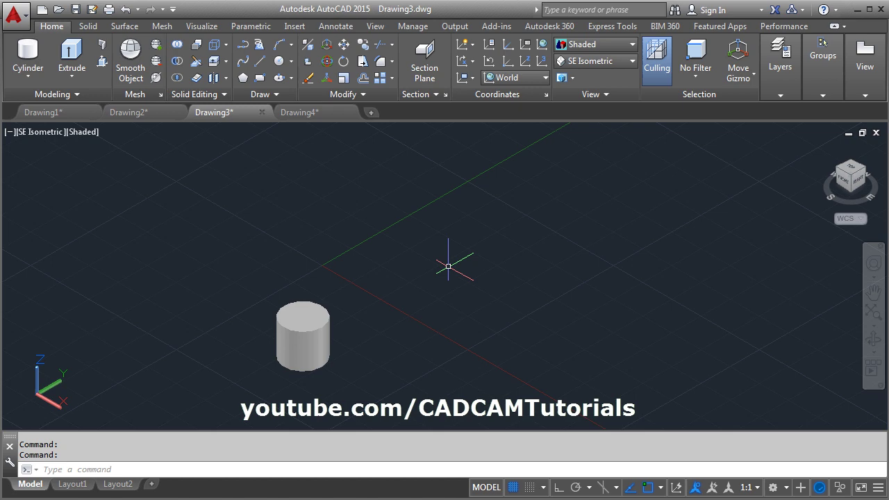
Step: Create an associative rectangular array of the cylinder with 4 columns, 3 rows and 5 levels spaced 5 units apart
scroll(409, 286, "down", 3)
middle_click_drag(515, 284, 460, 319)
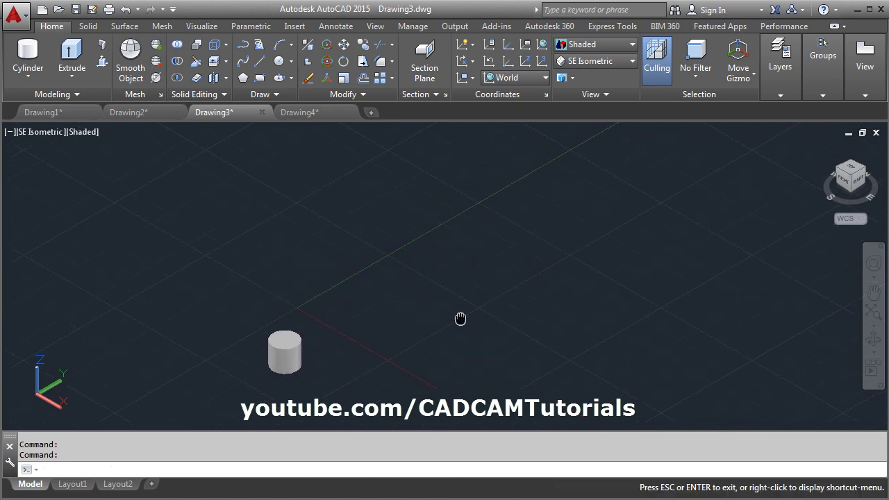
left_click(381, 77)
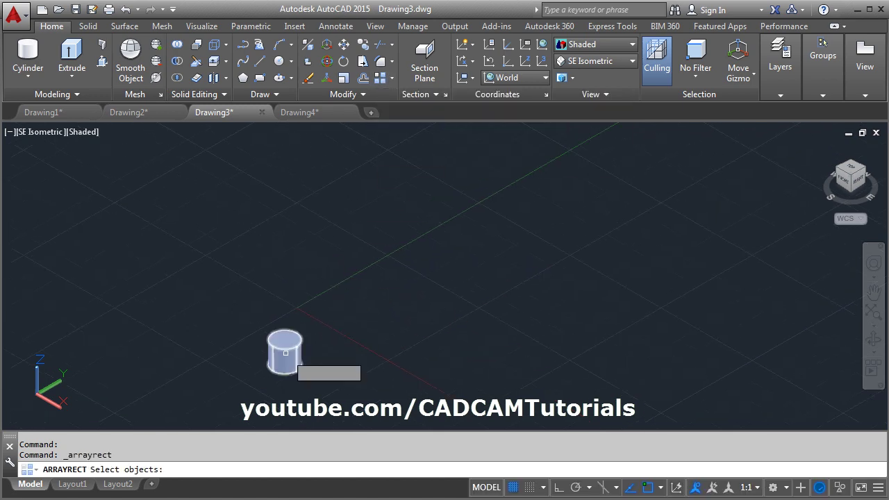
left_click(285, 351)
key("Return")
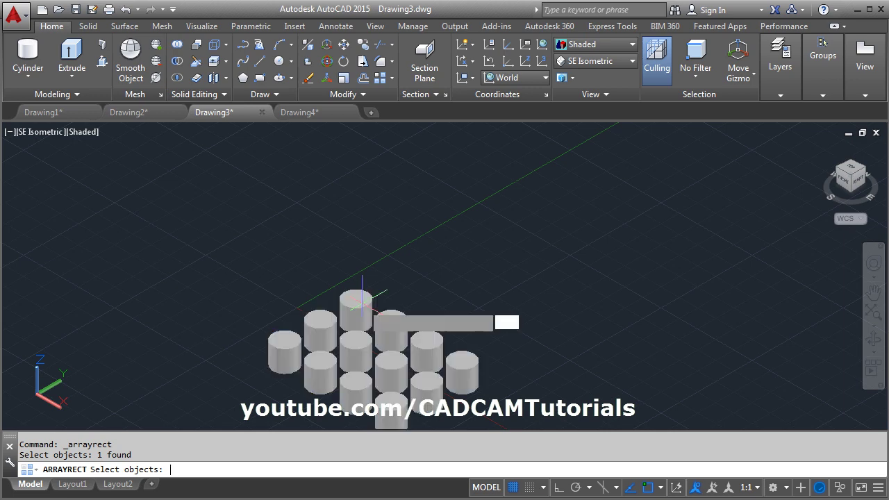
middle_click_drag(374, 356, 308, 300)
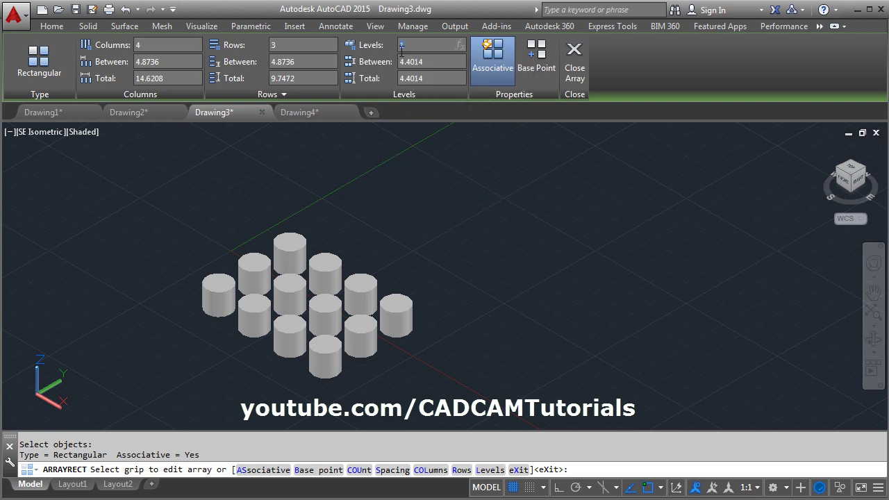
type("5")
key("Return")
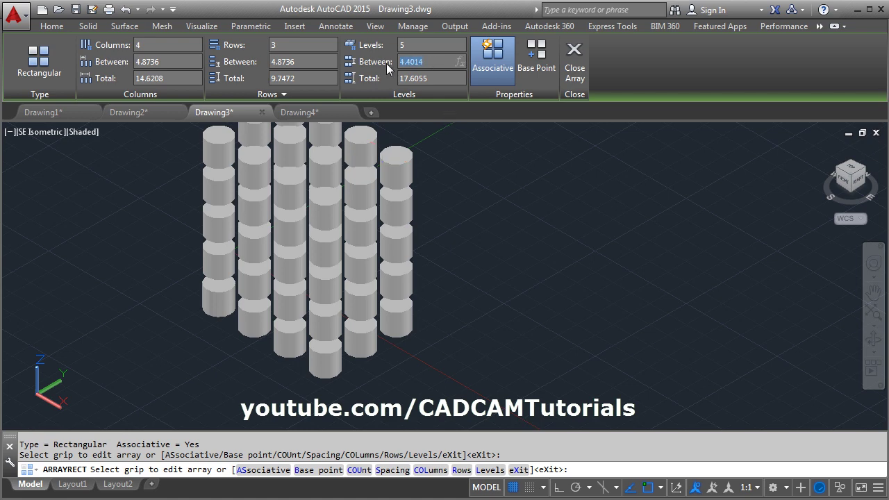
type("5")
key("Return")
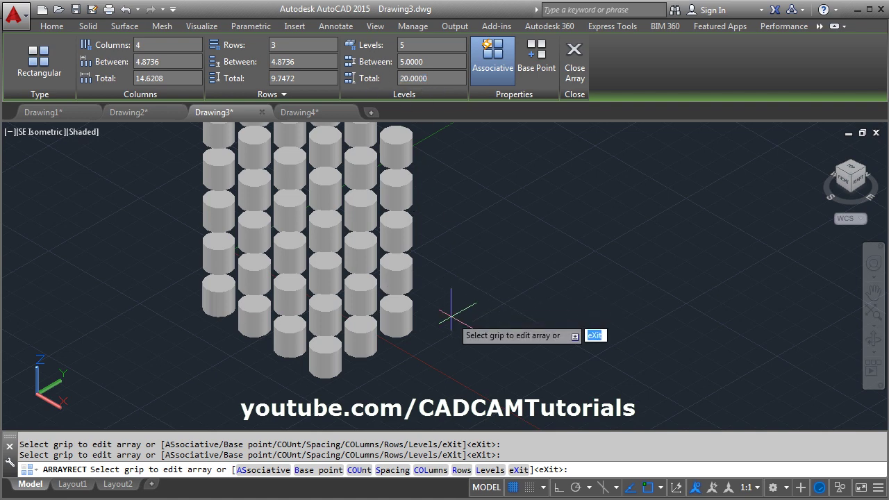
key("Escape")
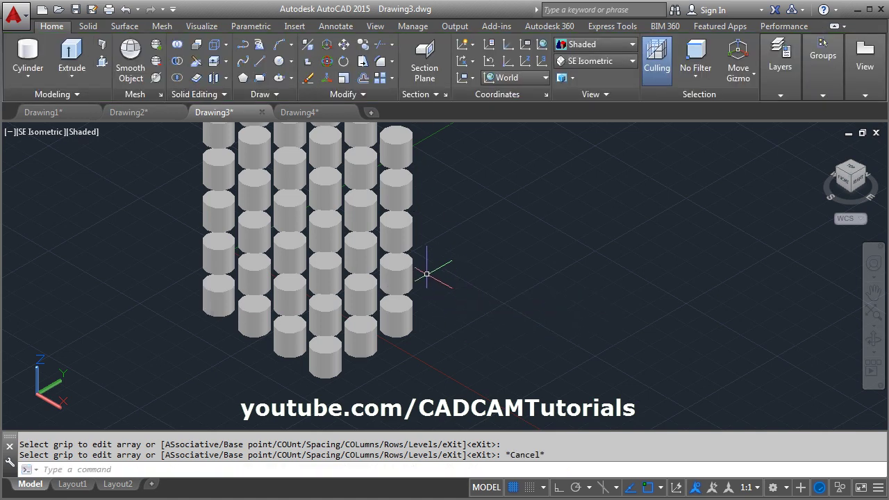
Step: Examine the cylinder array's levels from a low side angle and check its row increment setting
scroll(426, 268, "down", 3)
middle_click_drag(422, 258, 352, 250, "shift")
scroll(352, 250, "up", 2)
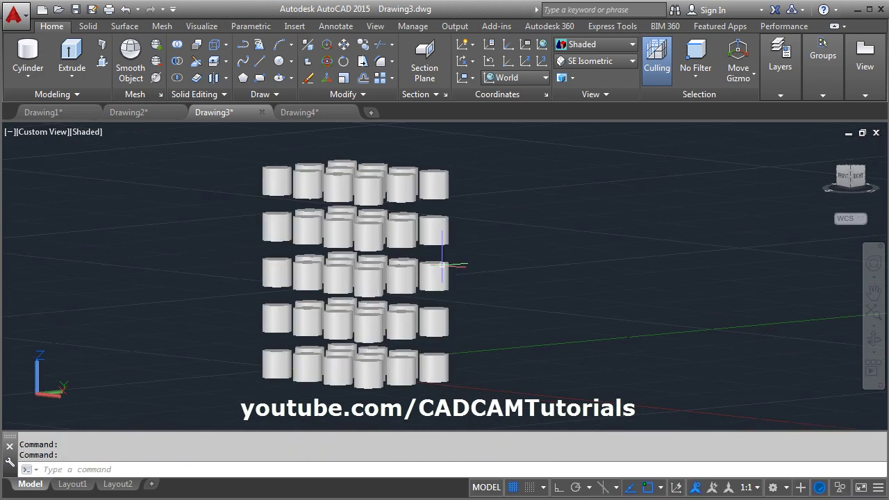
left_click(375, 321)
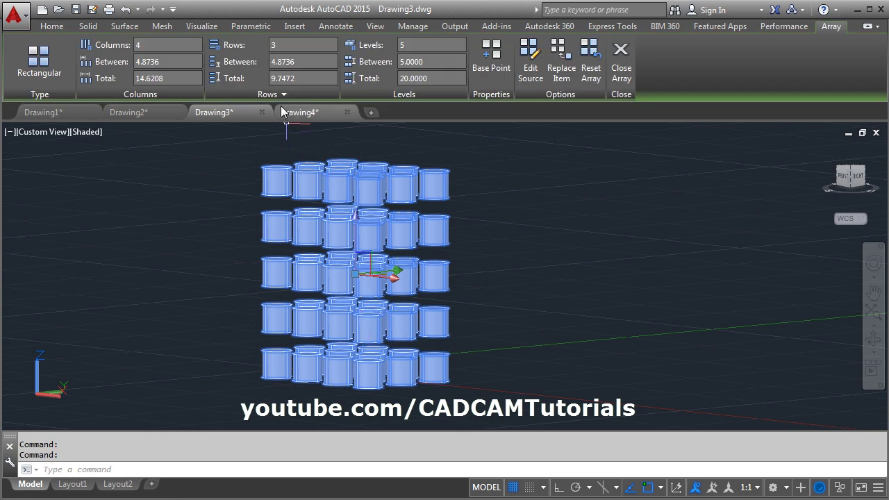
left_click(280, 96)
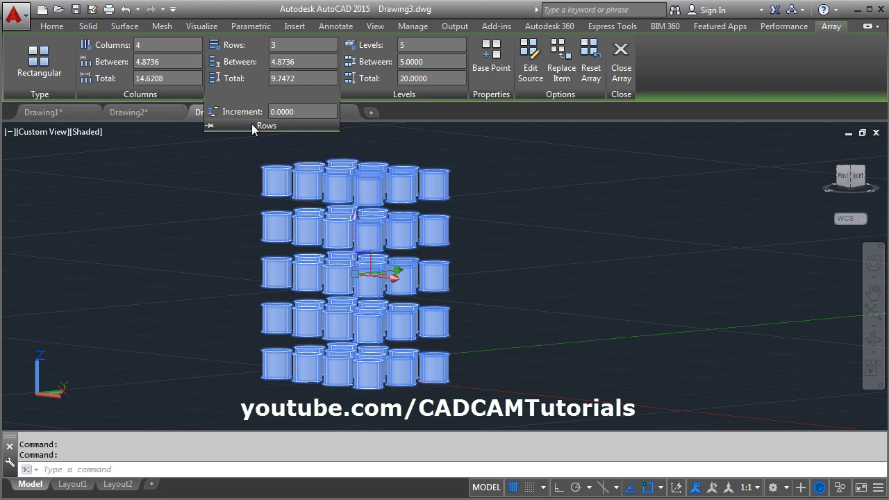
key("Escape")
key("Escape")
Step: Switch to Drawing4 and set the view to SE Isometric
left_click(334, 116)
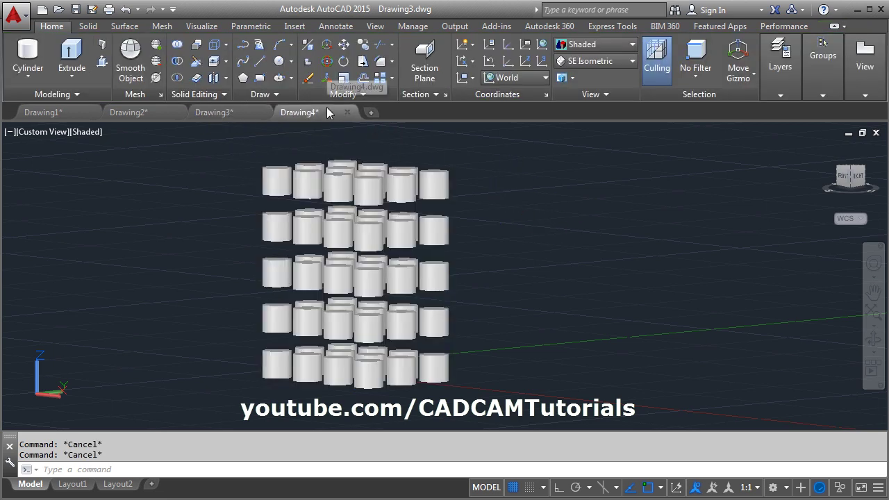
left_click(598, 61)
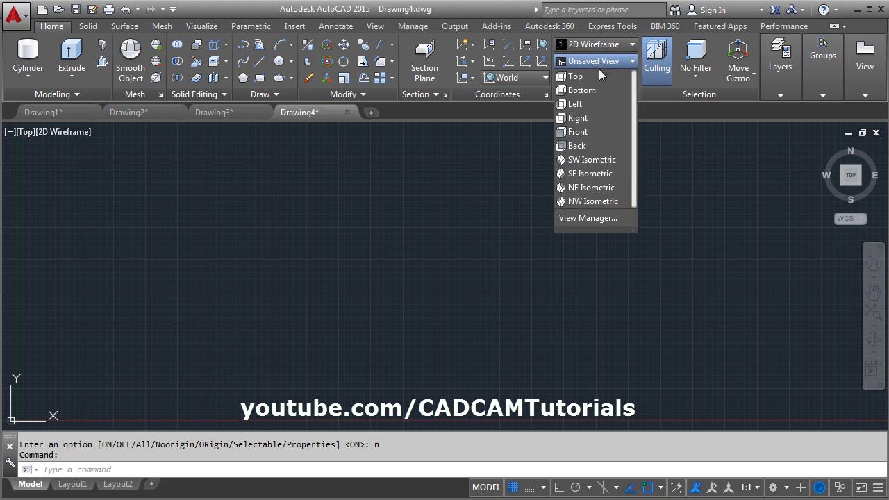
left_click(588, 173)
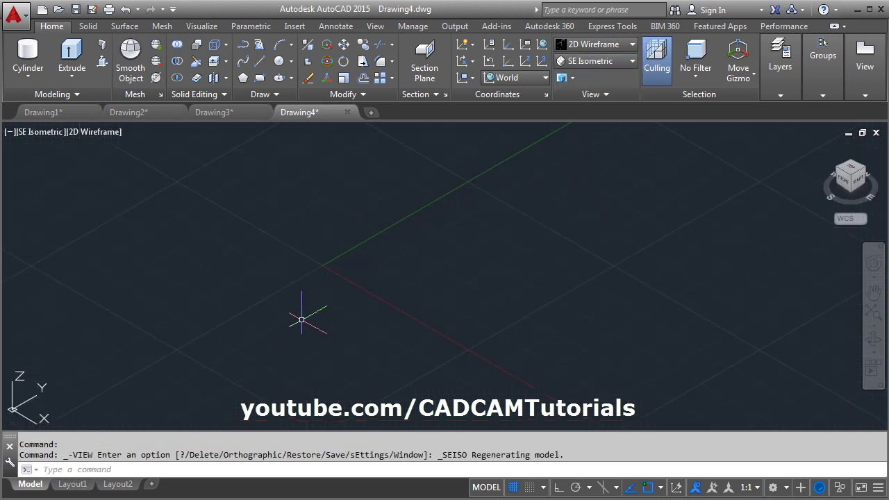
Step: Draw a box with a 5 by 3 base and a height of 2, and apply the Shaded visual style
left_click(31, 78)
left_click(30, 102)
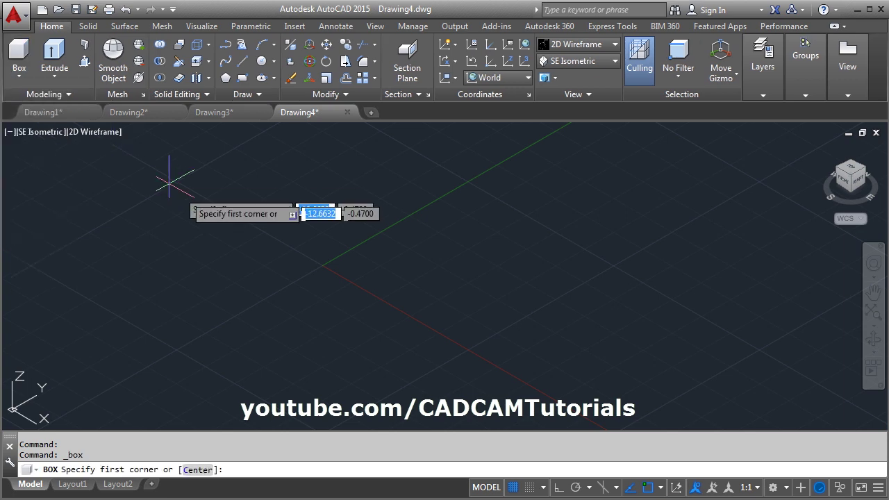
left_click(258, 316)
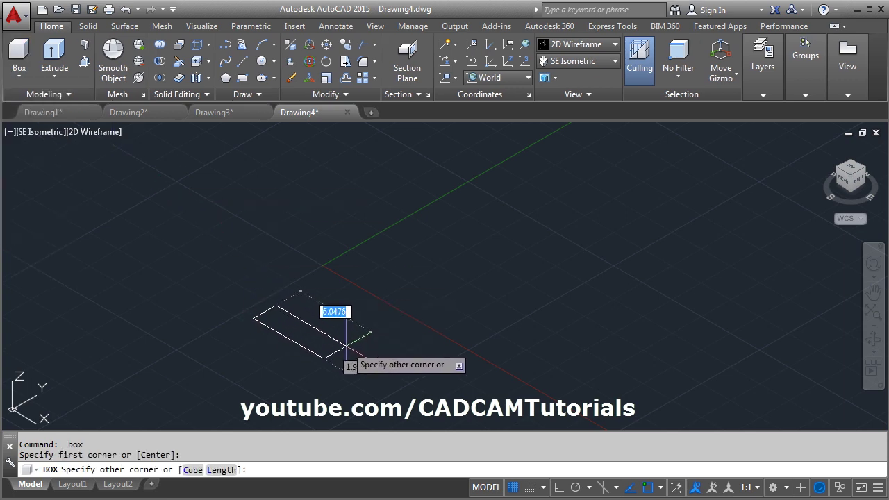
type("5")
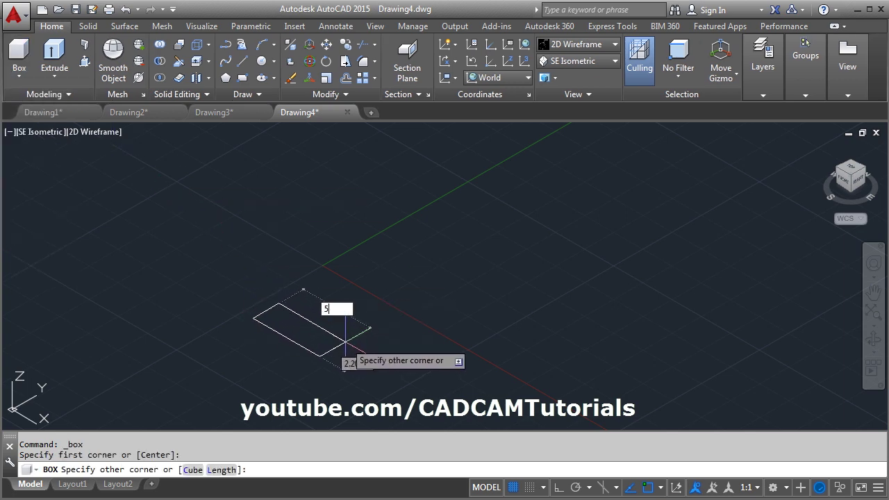
key("Tab")
type("3")
key("Return")
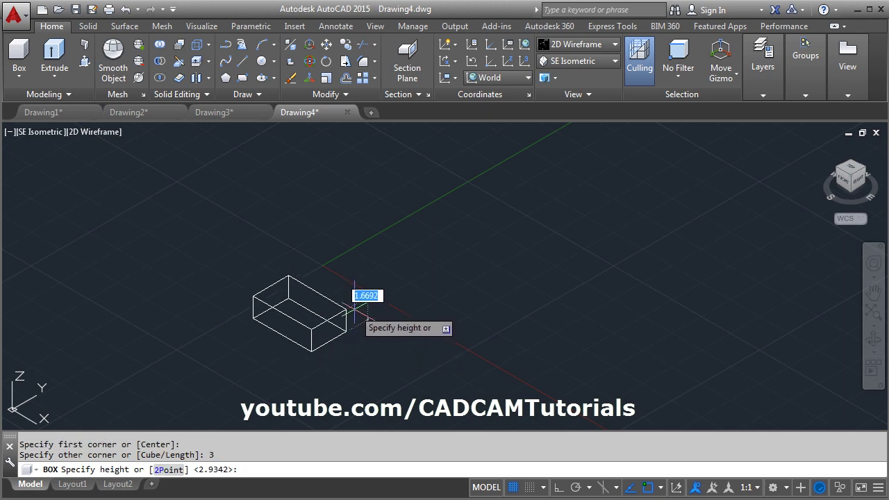
type("2")
key("Return")
scroll(333, 348, "down", 2)
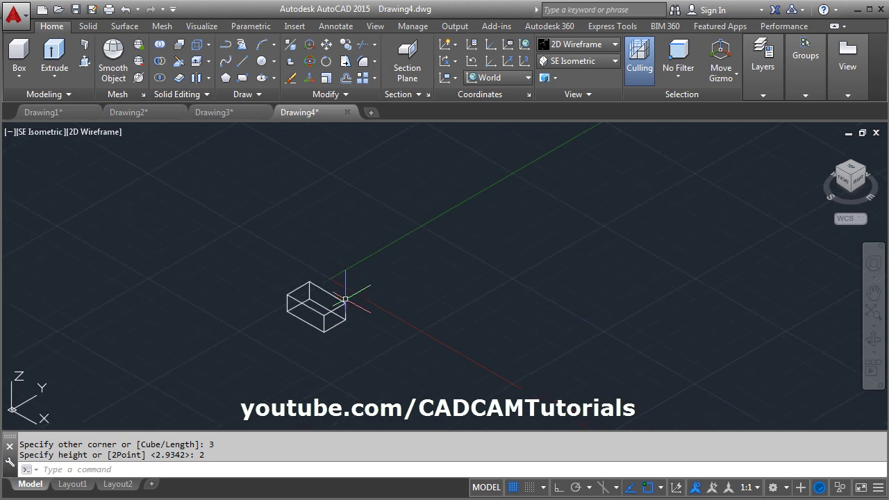
left_click(578, 46)
left_click(561, 129)
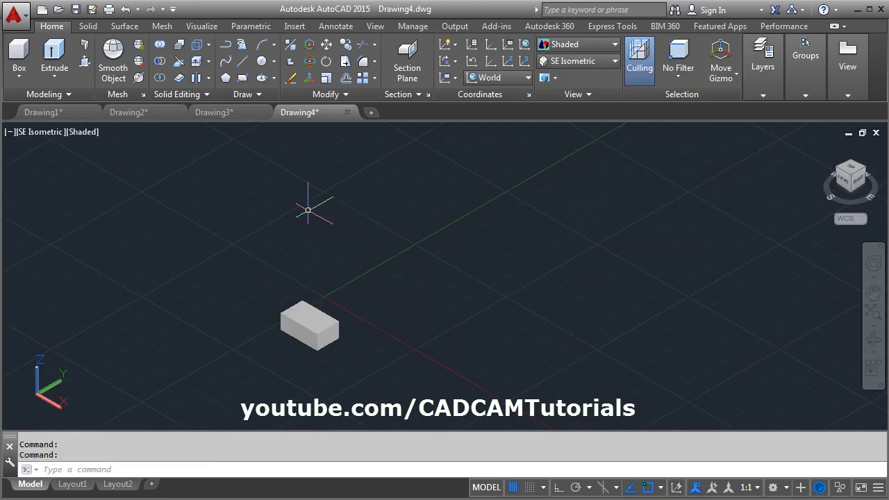
Step: Create an associative rectangular array of the box with 1 column and 10 rows spaced 3 units apart
left_click(352, 78)
left_click(319, 330)
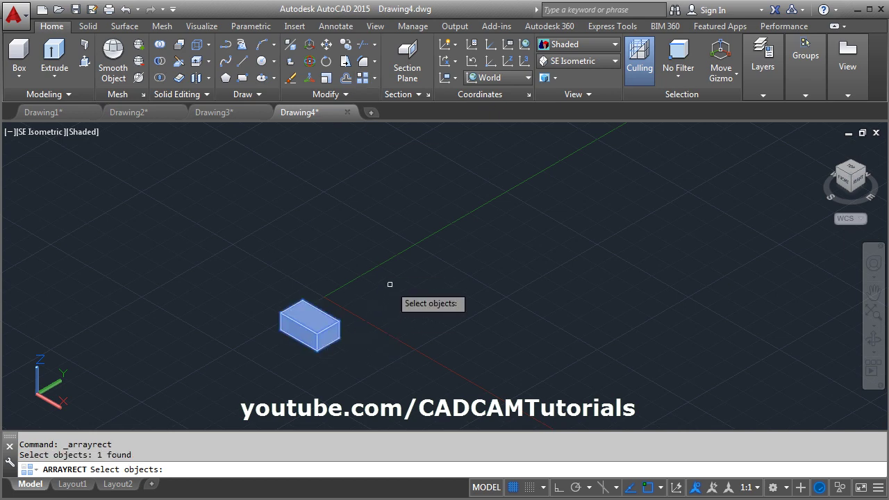
key("Return")
scroll(410, 316, "down", 3)
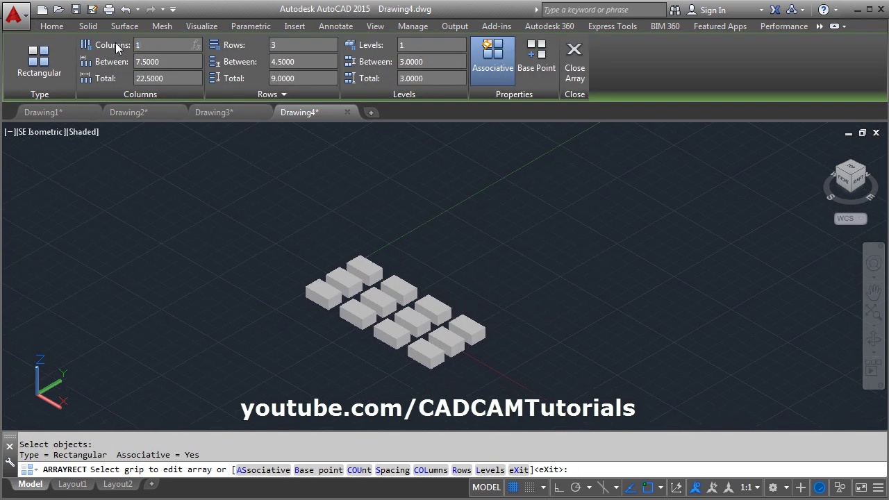
key("Return")
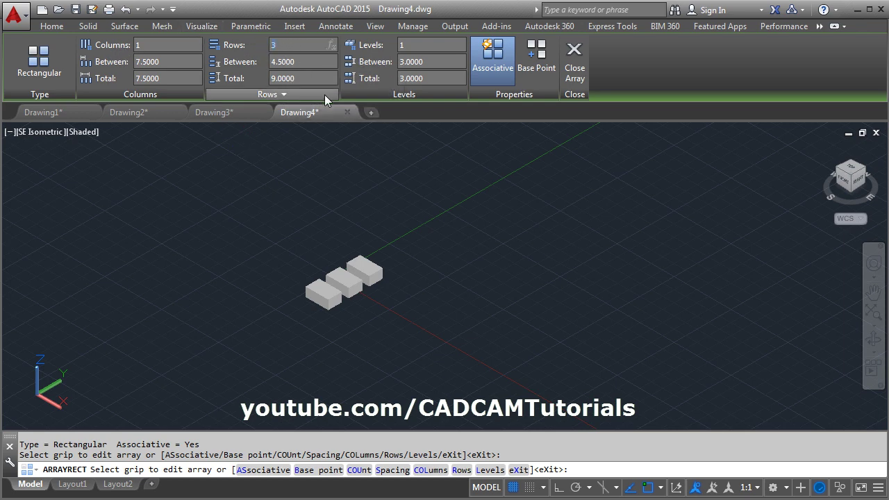
type("10")
key("Return")
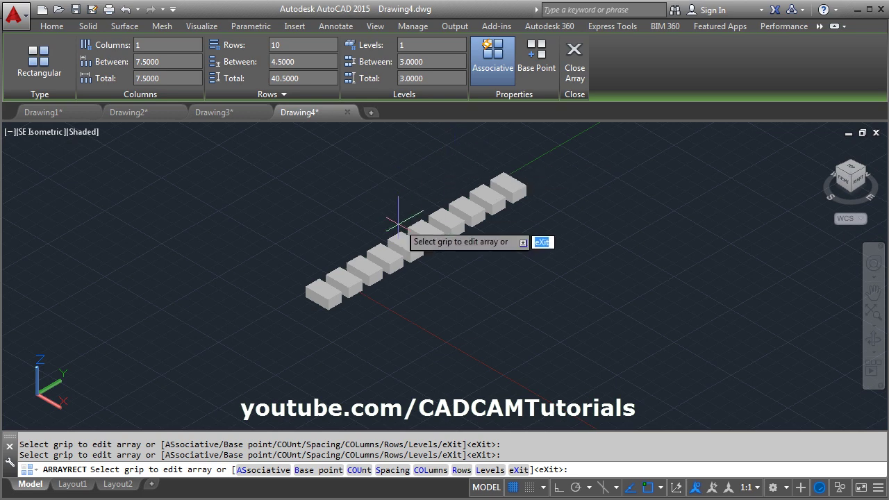
scroll(398, 222, "up", 3)
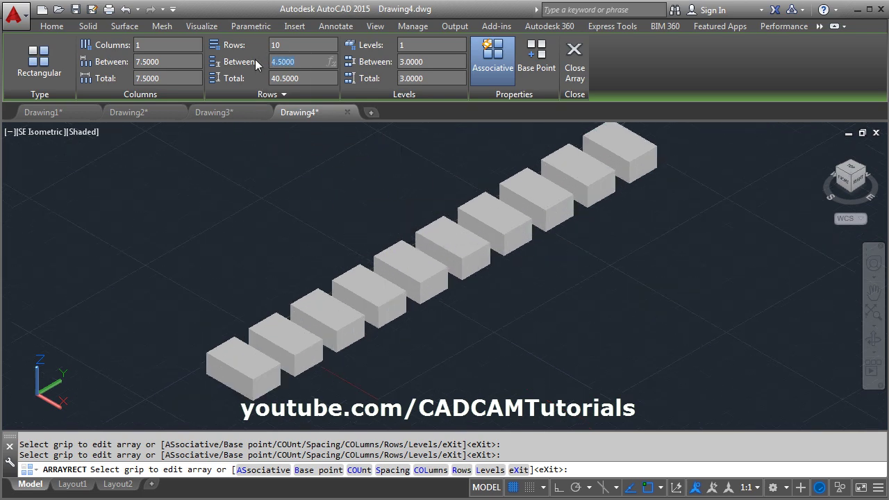
type("3")
key("Return")
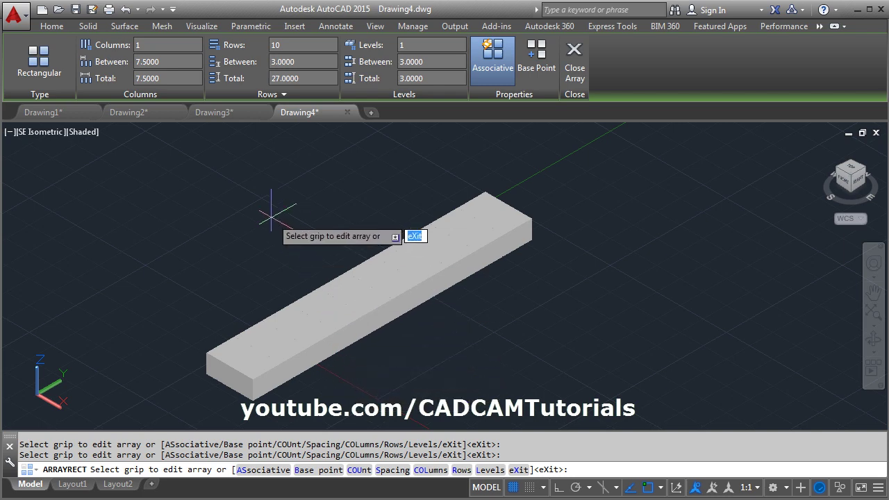
Step: Set the box array's row increment to 1.5 so each row rises above the previous one
left_click(275, 93)
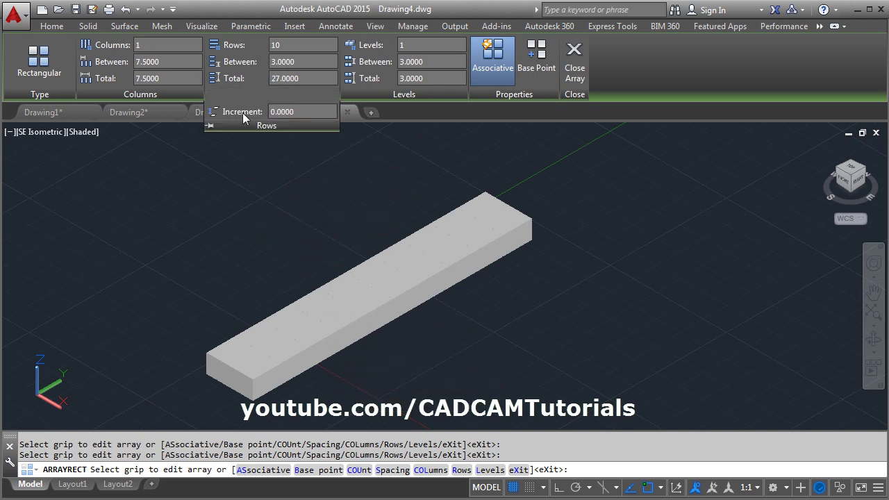
left_click(263, 116)
type("1.5")
key("Return")
scroll(355, 308, "down", 2)
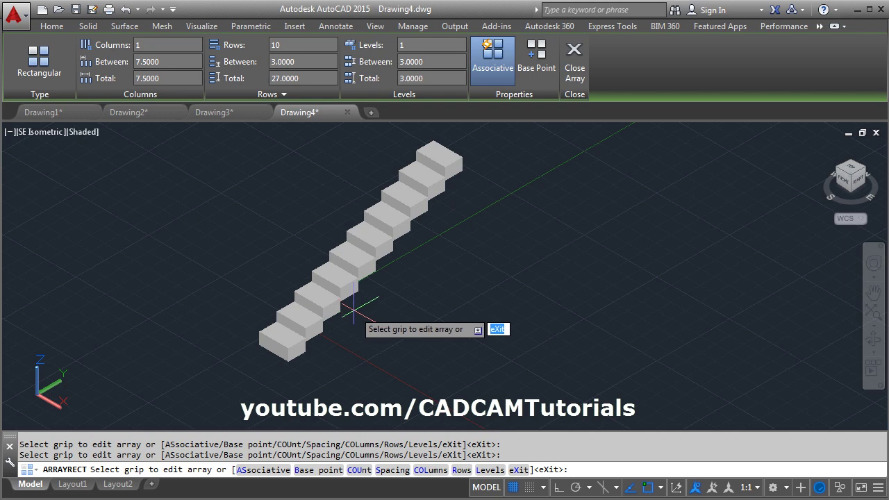
Step: Change the box array's row increment to 2, check the stair-like arrangement and leave the array command
scroll(331, 350, "up", 4)
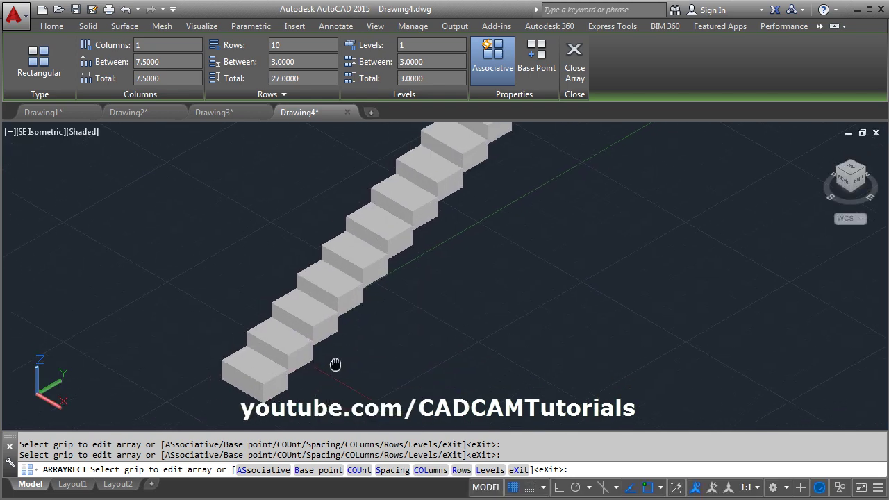
scroll(334, 357, "down", 3)
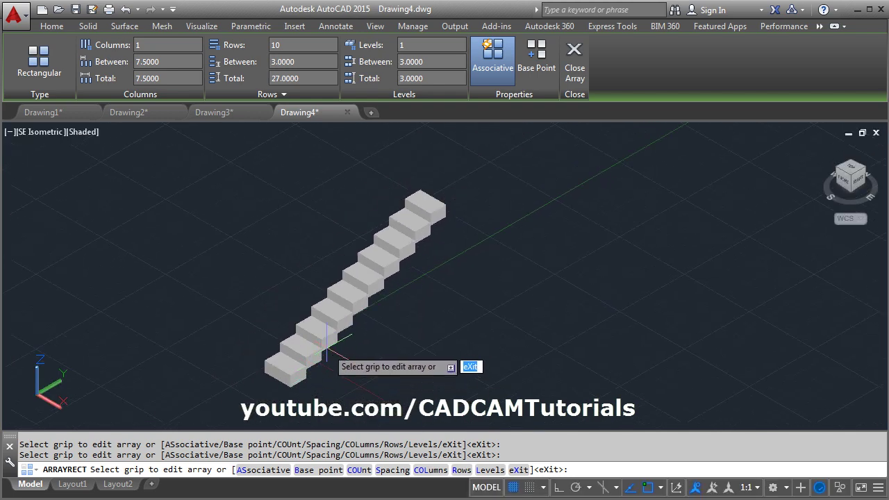
scroll(326, 354, "up", 5)
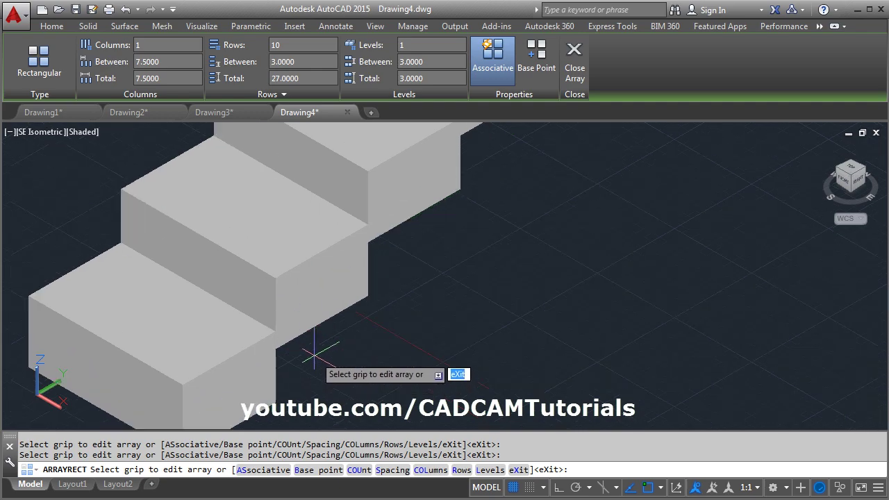
scroll(314, 354, "down", 3)
left_click(284, 94)
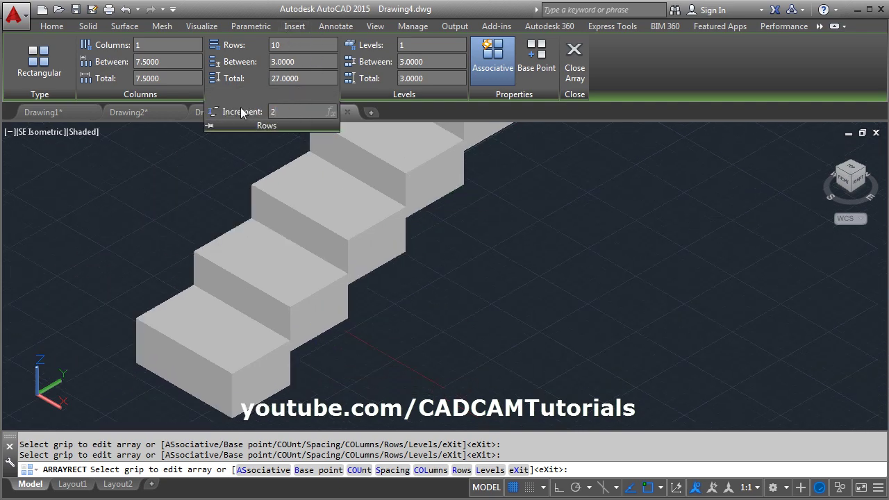
scroll(320, 278, "down", 6)
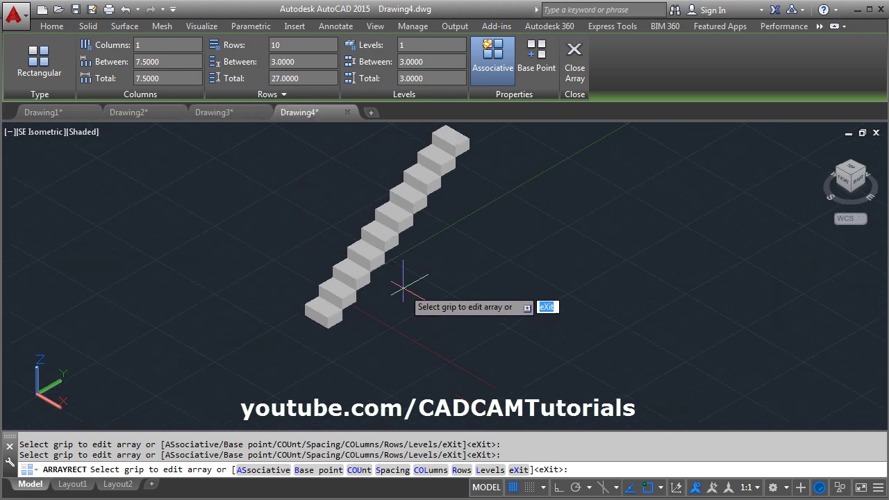
scroll(416, 292, "up", 4)
middle_click_drag(406, 307, 396, 322)
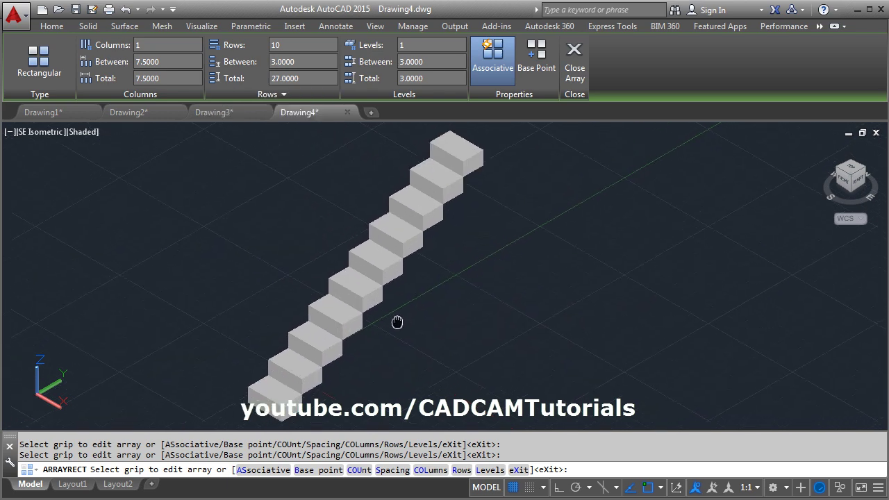
left_click(266, 95)
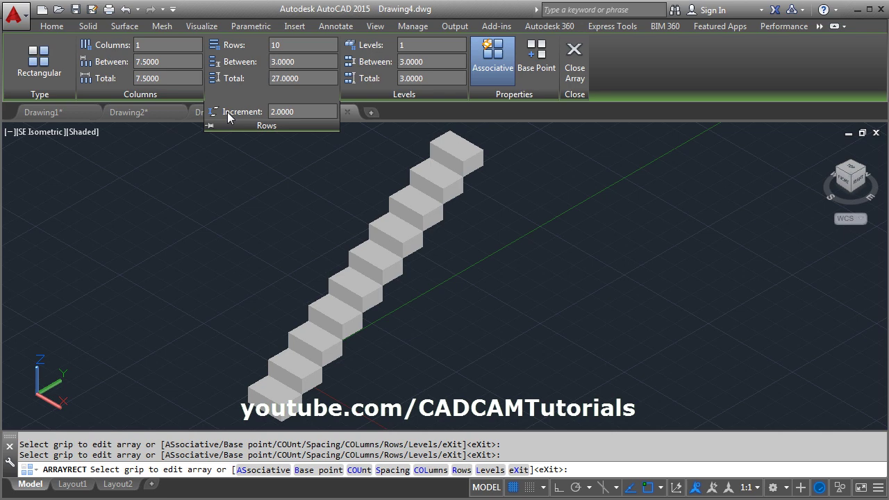
key("Escape")
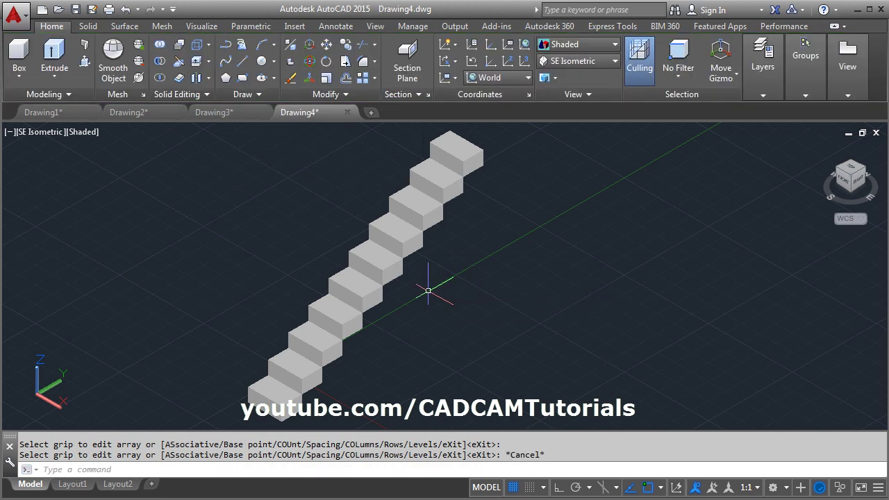